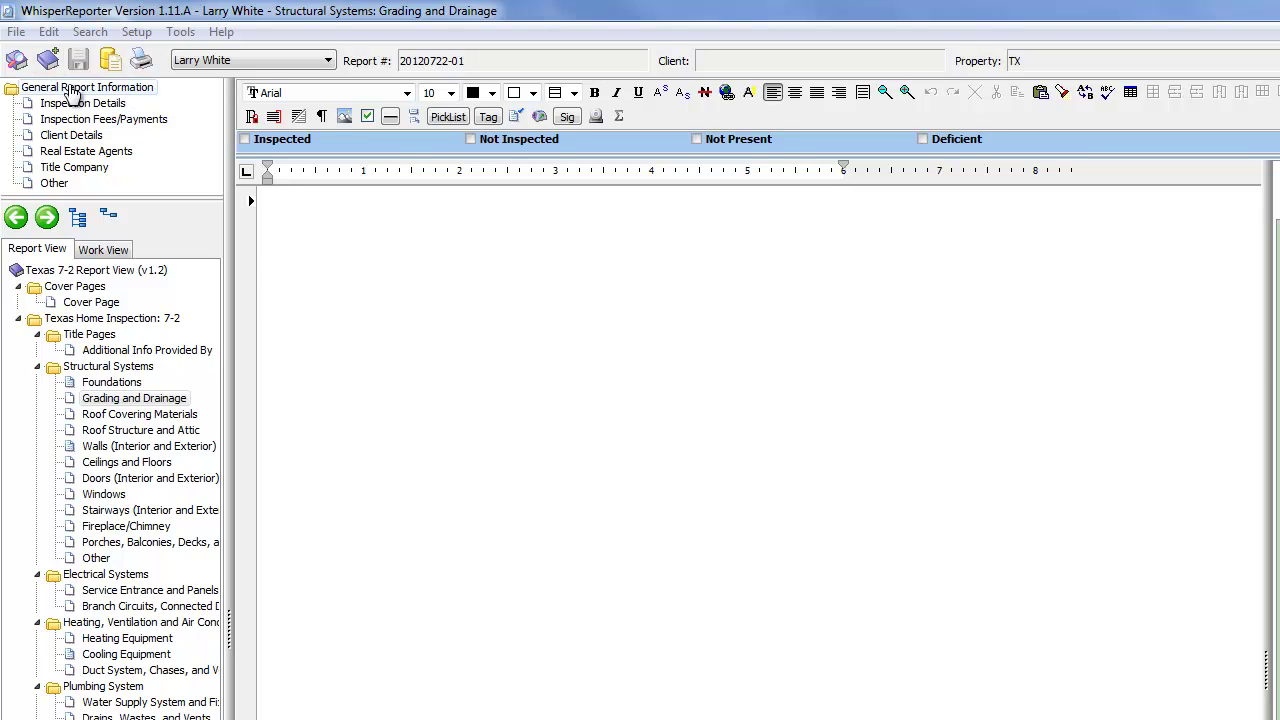
# - Create a new report from the Texas 7-2 Boilerplate (v2.3) template and open its Foundations topic
pyautogui.click(48, 60)
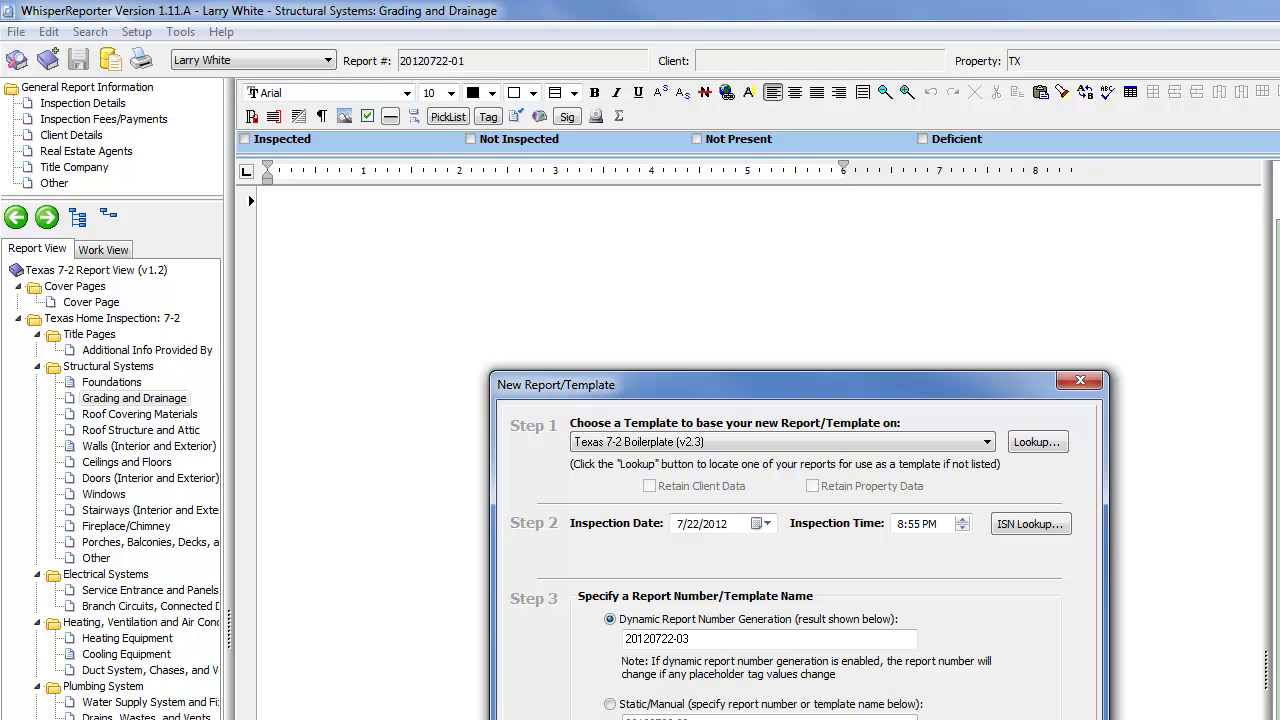
pyautogui.press('Return')
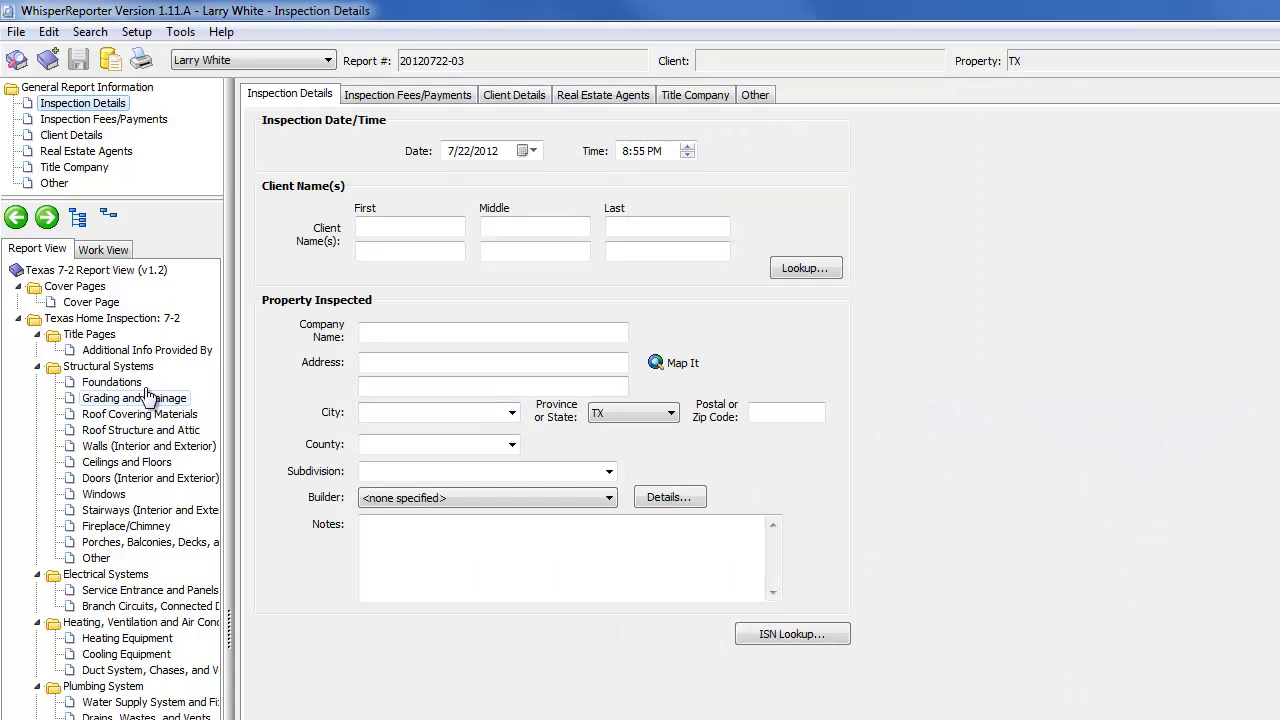
pyautogui.click(138, 384)
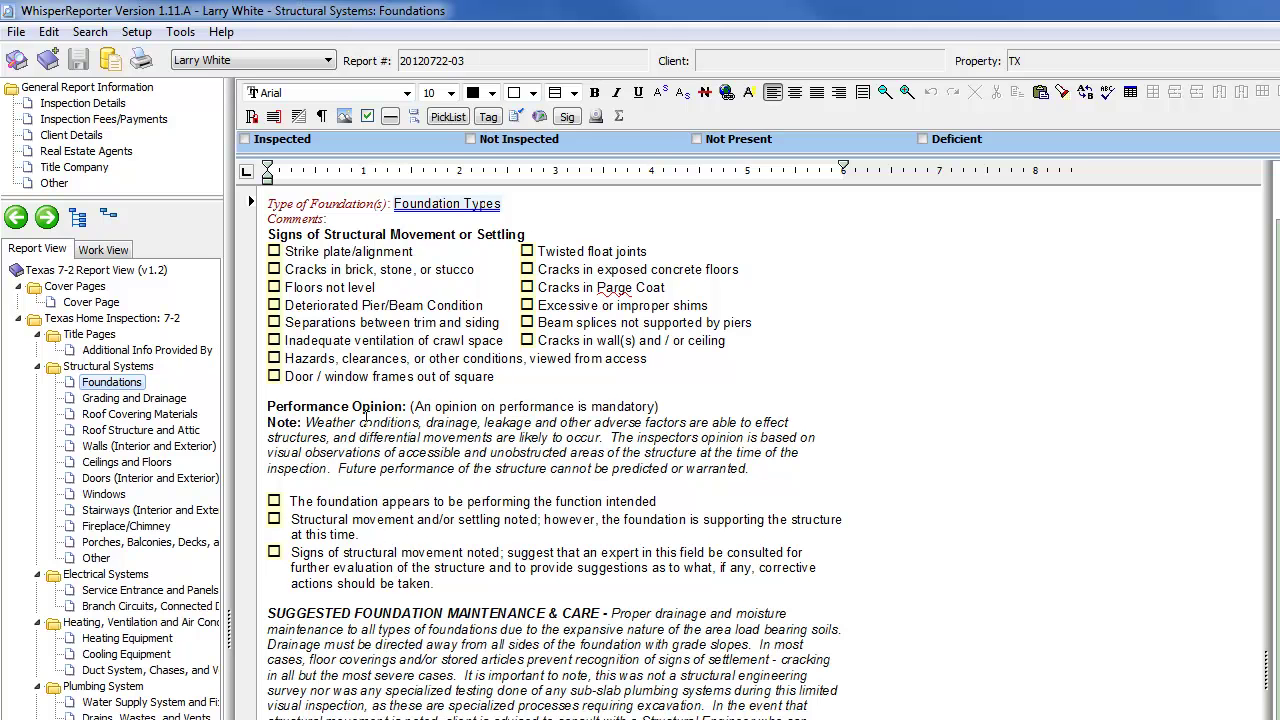
# - Cloak the Performance Opinion paragraph with its note and the Suggested Foundation Maintenance & Care paragraph
pyautogui.moveTo(267, 408); pyautogui.dragTo(813, 470)
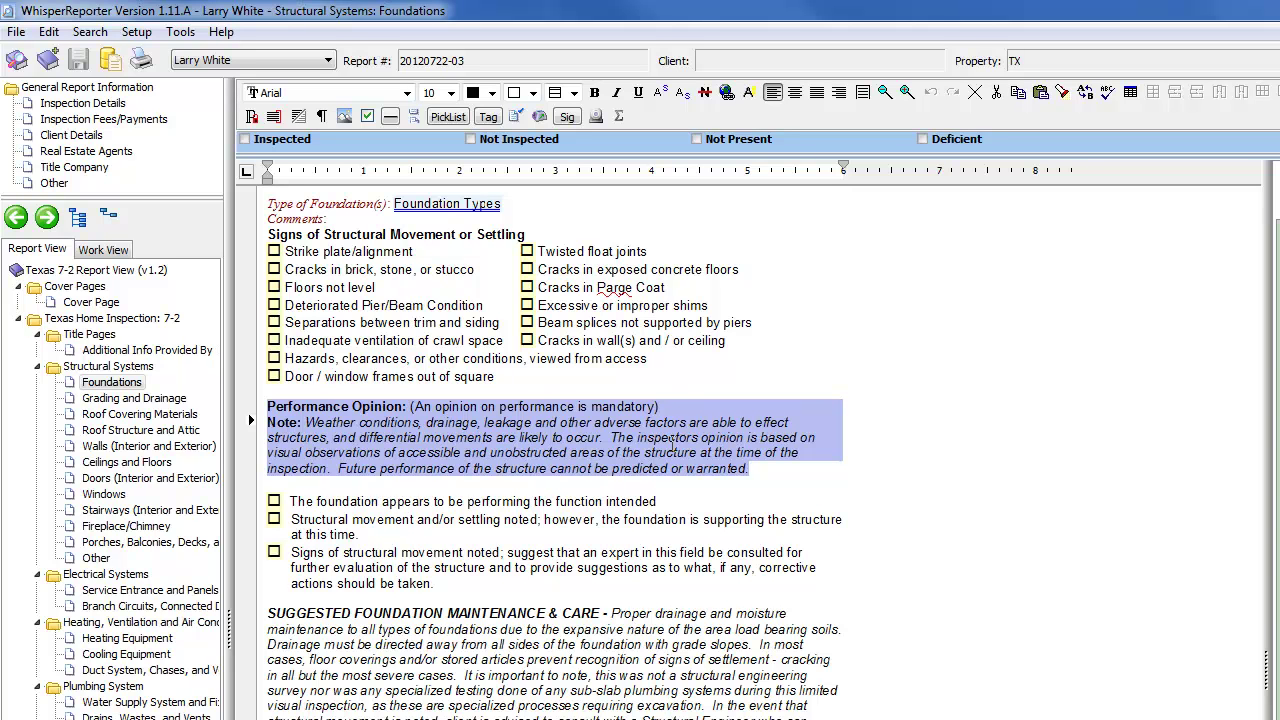
pyautogui.click(297, 117)
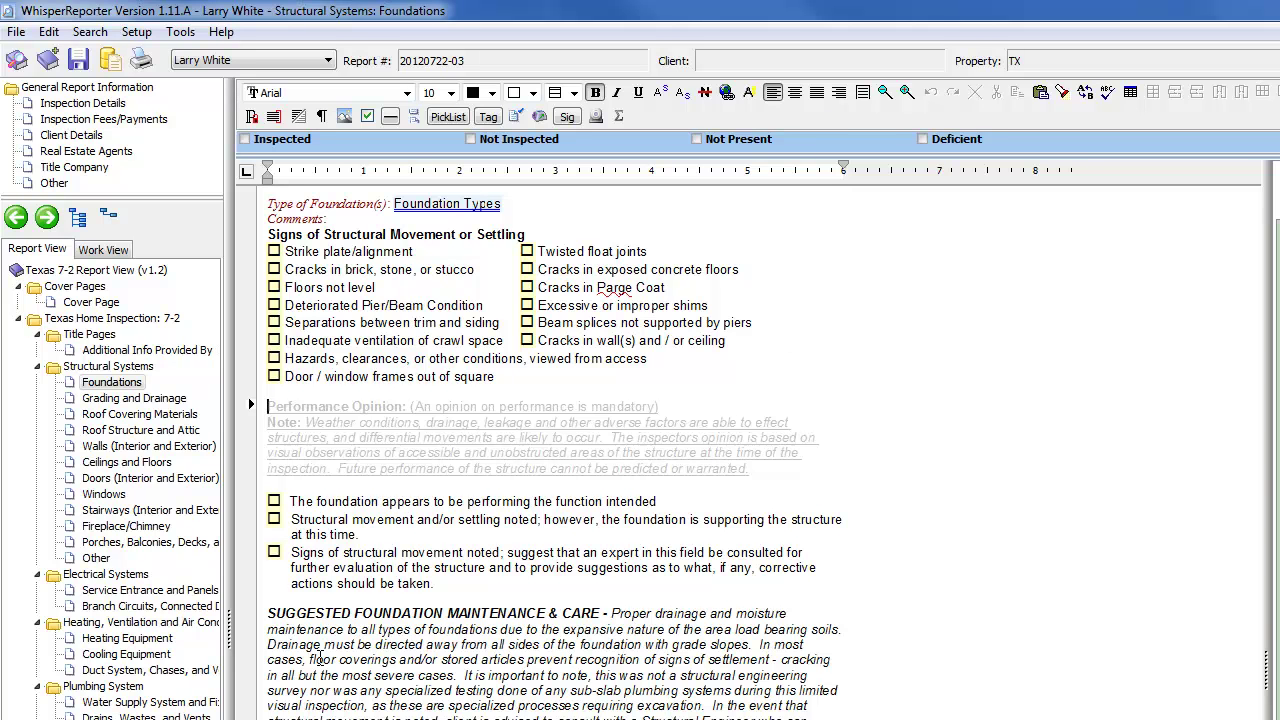
pyautogui.moveTo(251, 607); pyautogui.dragTo(700, 716)
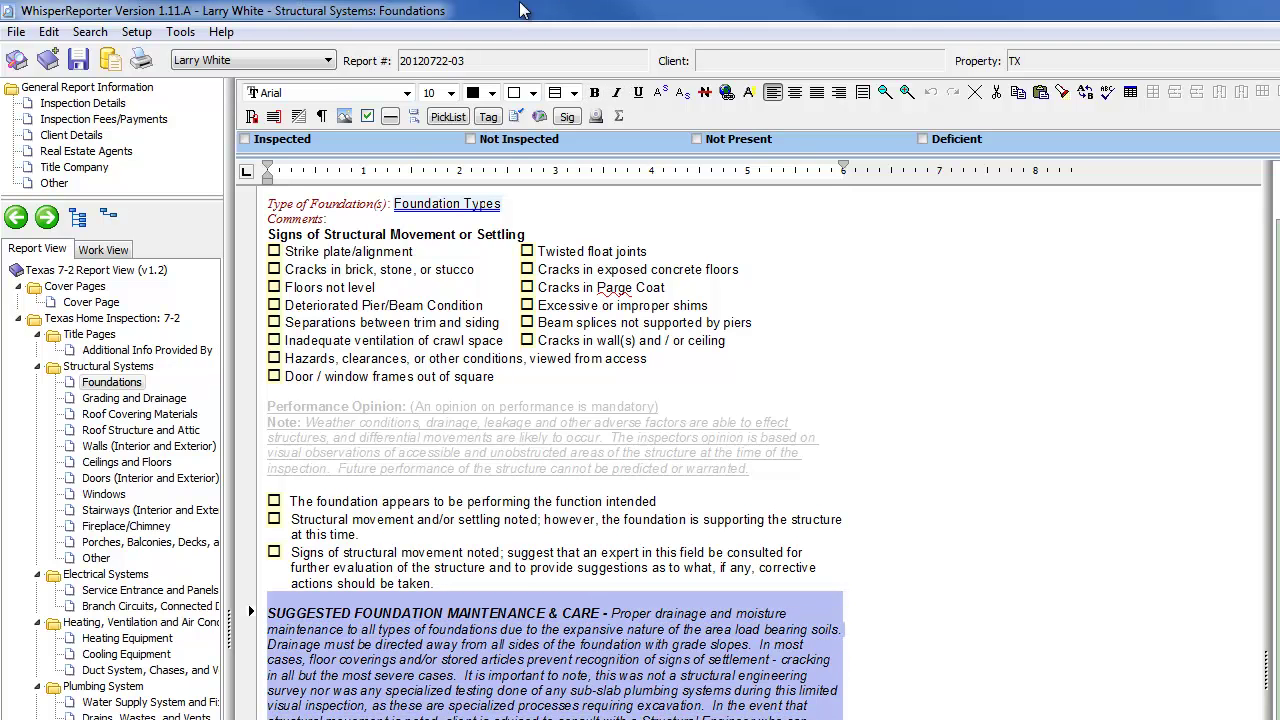
pyautogui.click(298, 116)
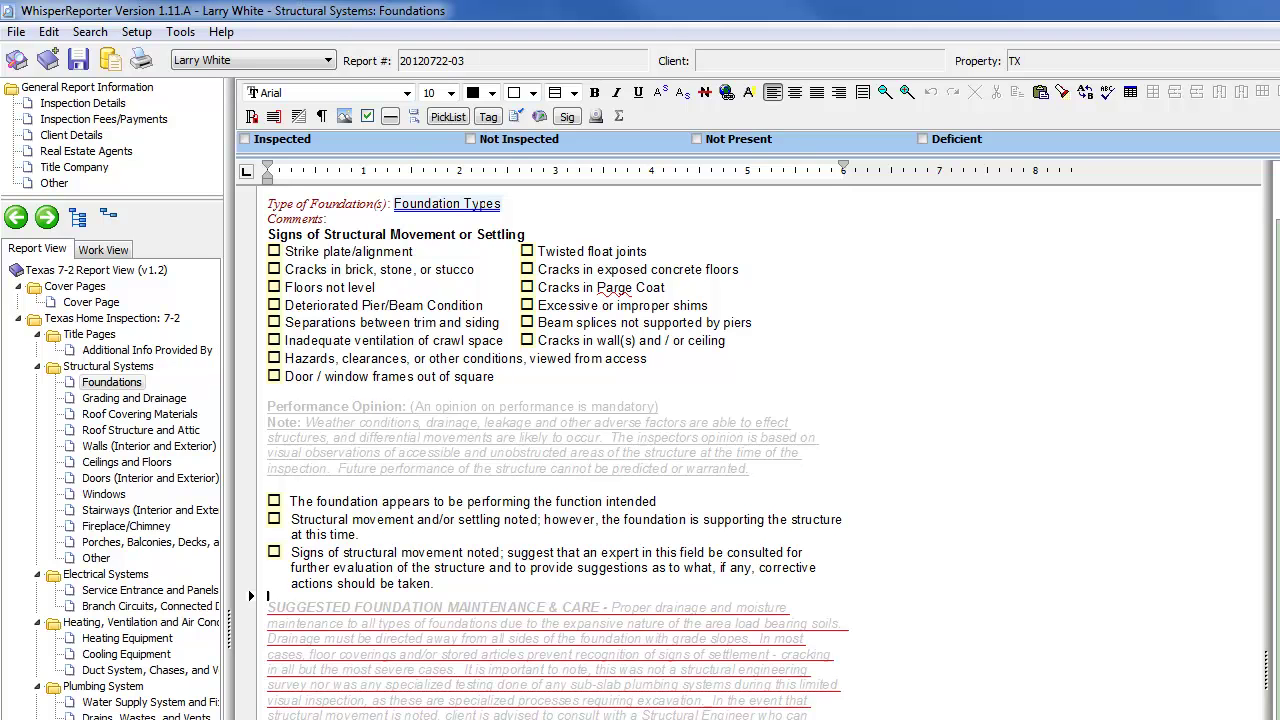
# - Preview the printed report, check how the Foundations section renders with cloaked text, and return to the topic
pyautogui.click(141, 59)
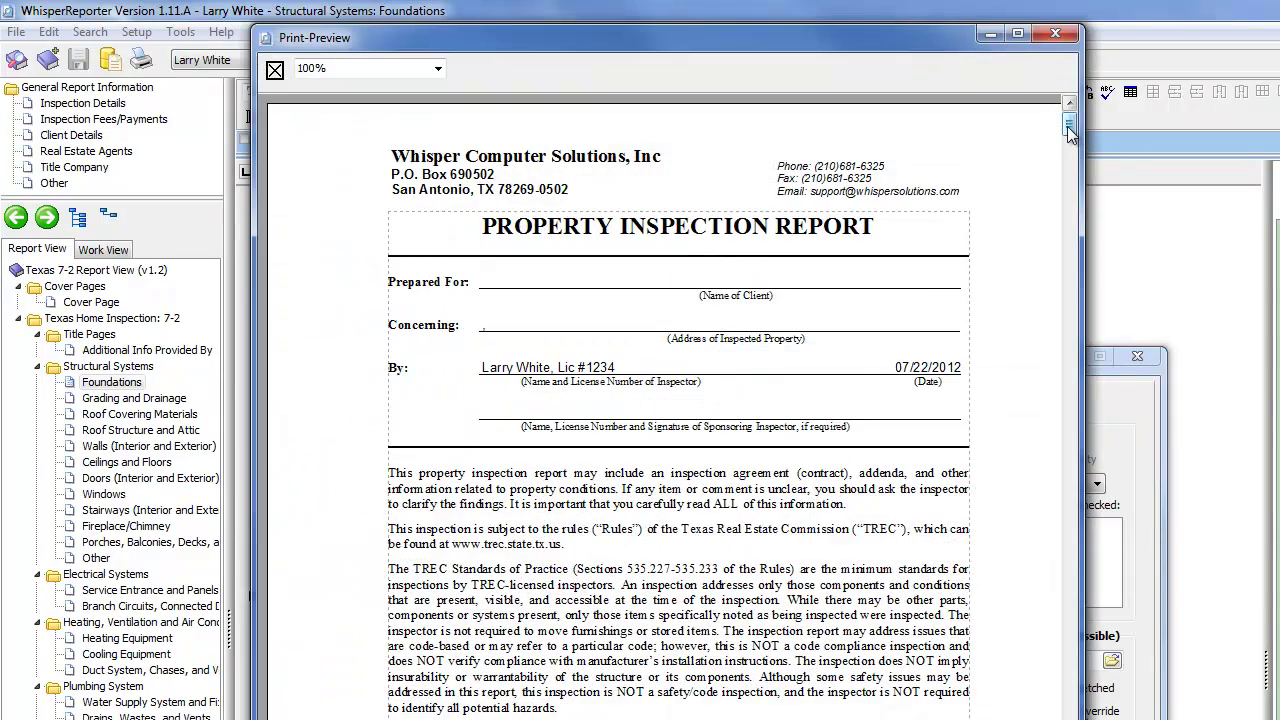
pyautogui.moveTo(1069, 130); pyautogui.dragTo(1074, 213)
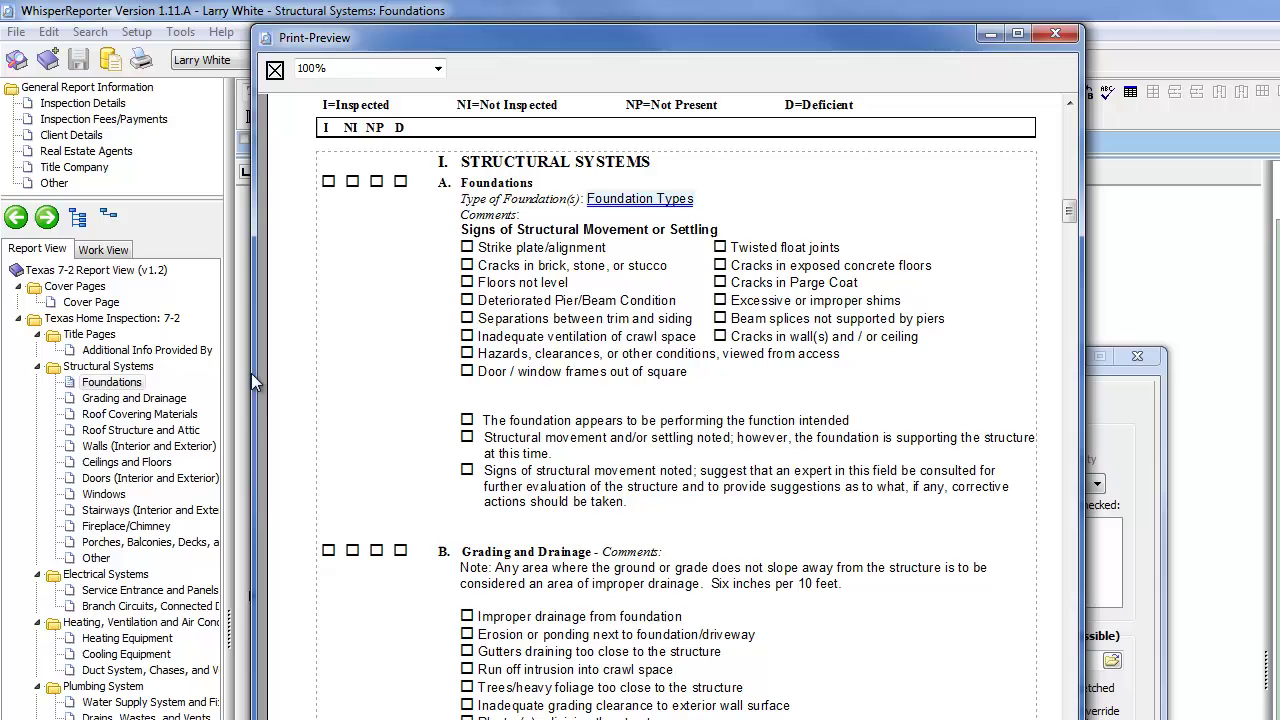
pyautogui.click(110, 388)
# - Uncloak the Performance Opinion and Suggested Foundation Maintenance & Care paragraphs and check the Foundations section in the print preview
pyautogui.click(472, 437)
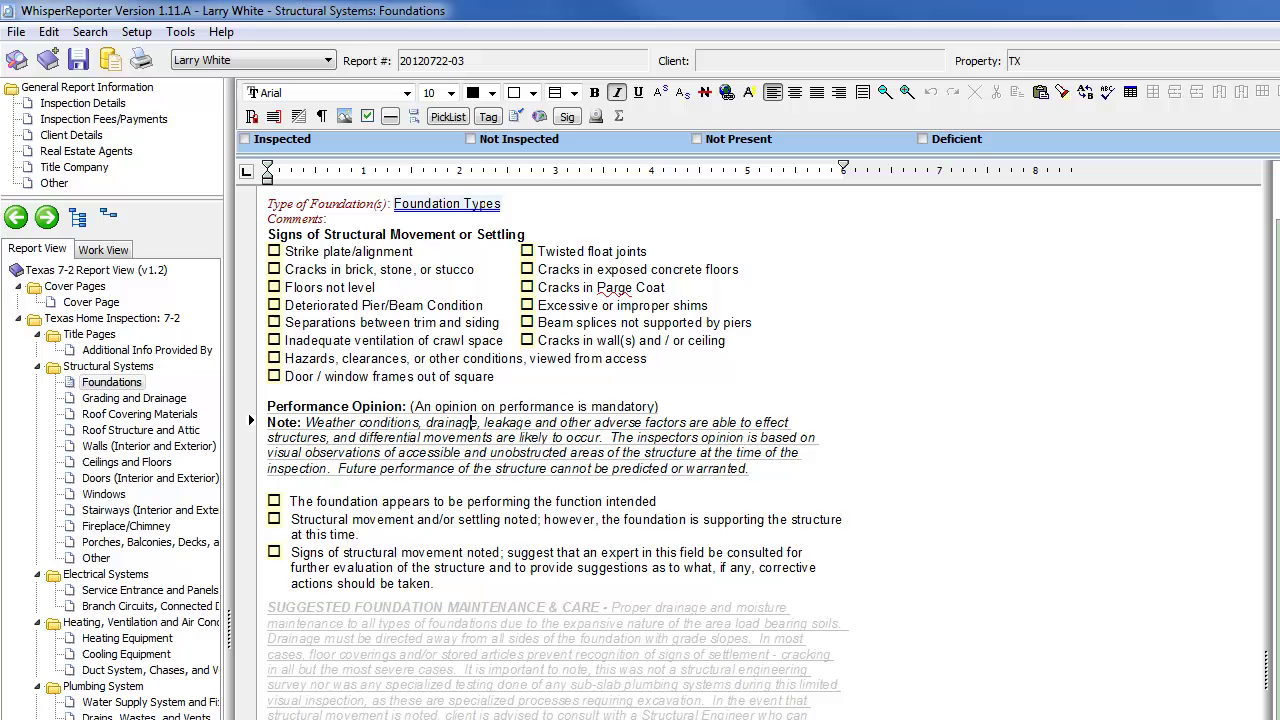
pyautogui.click(476, 654)
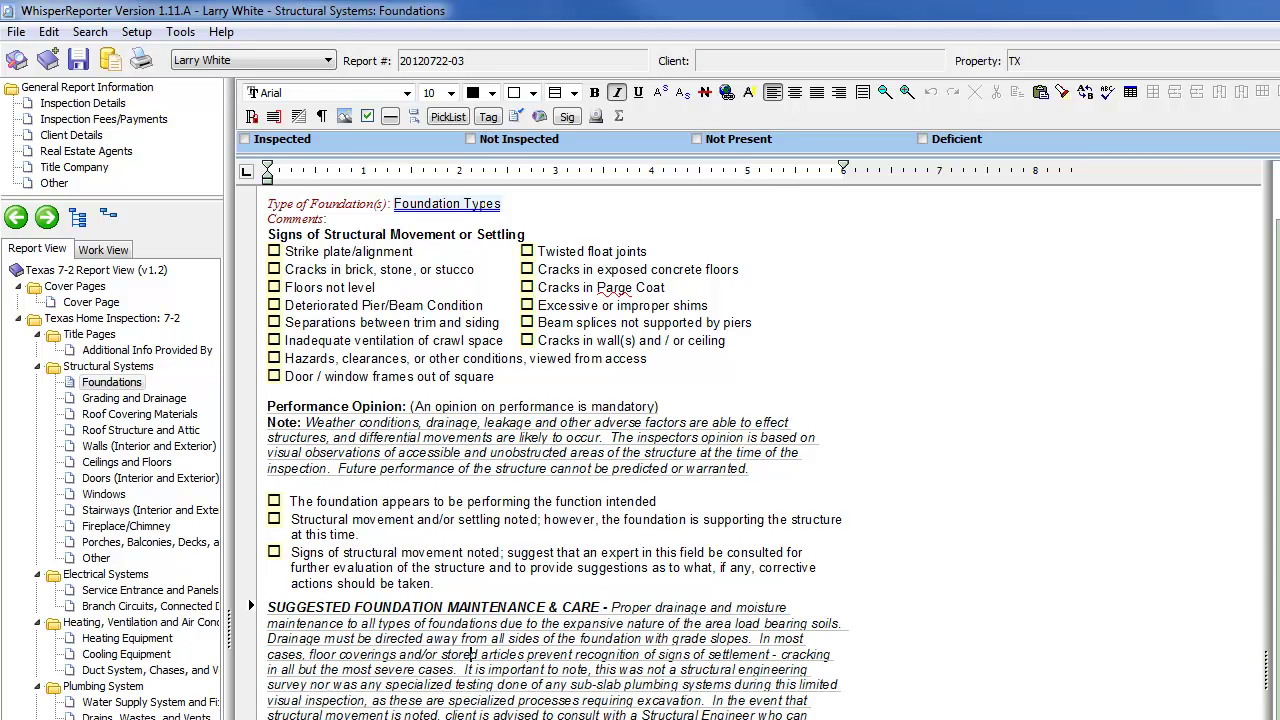
pyautogui.click(80, 70)
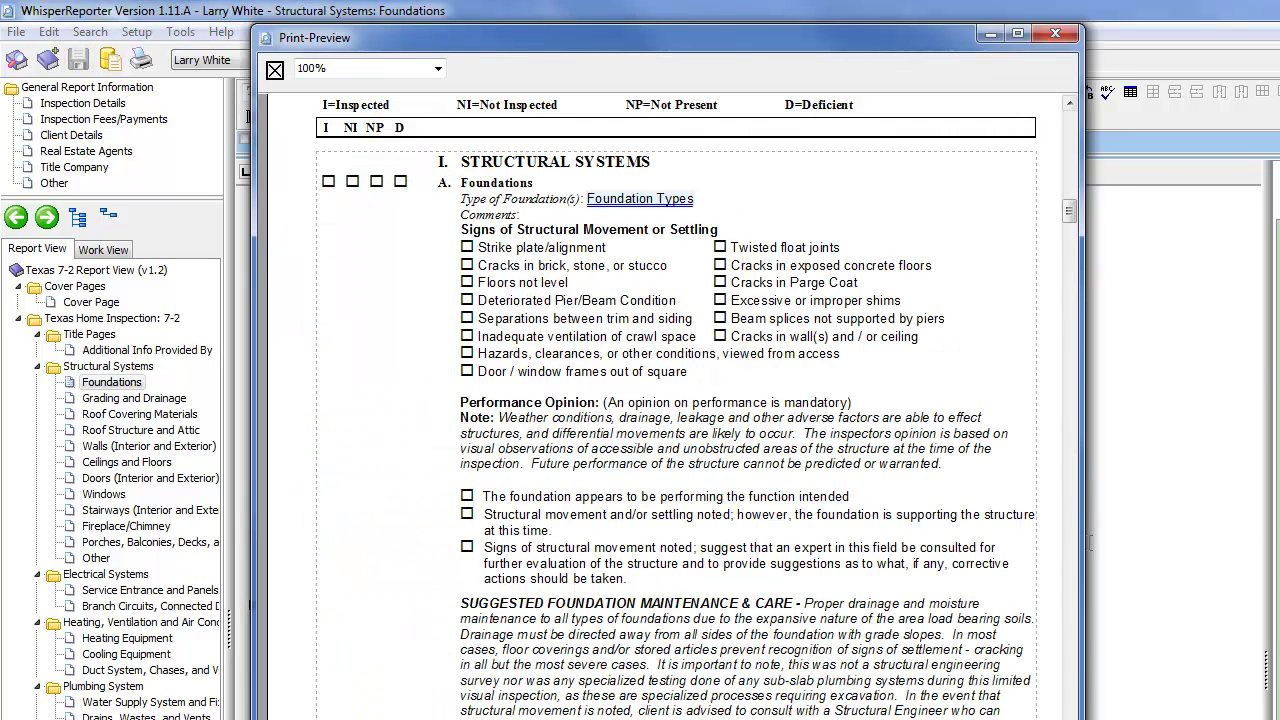
pyautogui.scroll(-3, 697, 408)
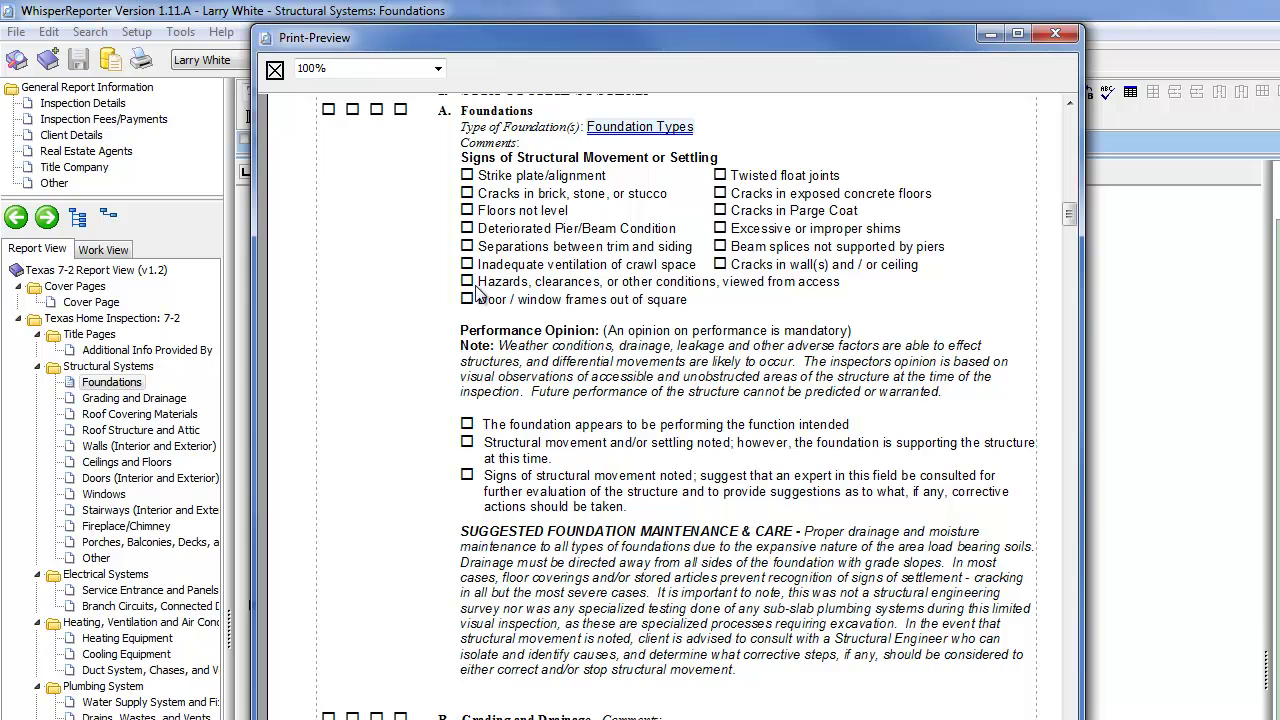
pyautogui.click(278, 76)
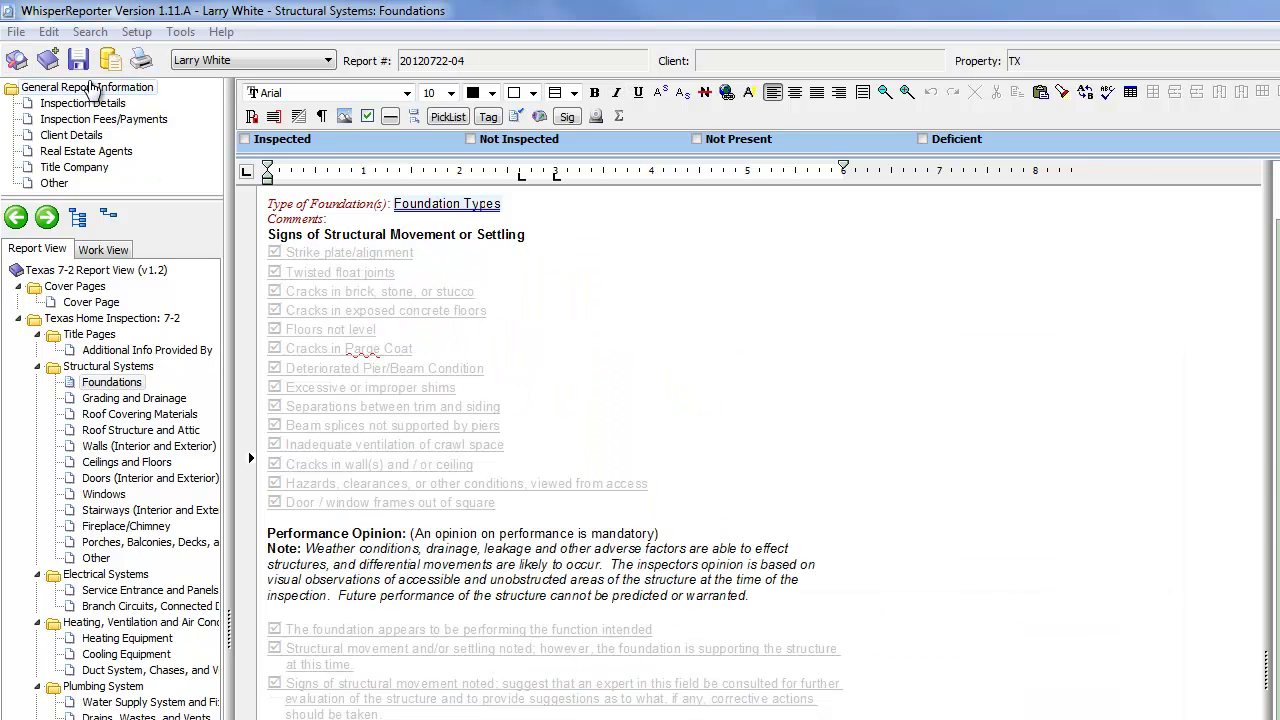
# - Create a new report from the Texas 7-2 Boilerplate (v2.3) - Cloaked template and open its Foundations topic
pyautogui.click(48, 62)
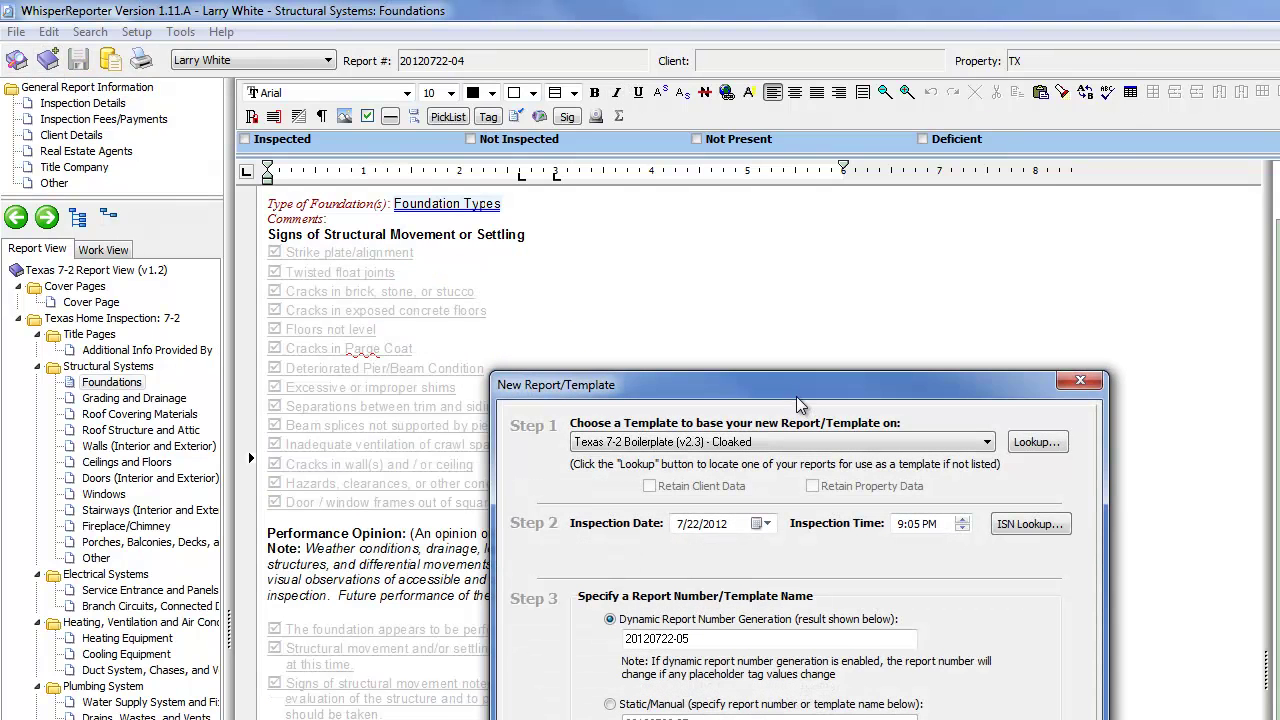
pyautogui.moveTo(806, 398); pyautogui.dragTo(755, 253)
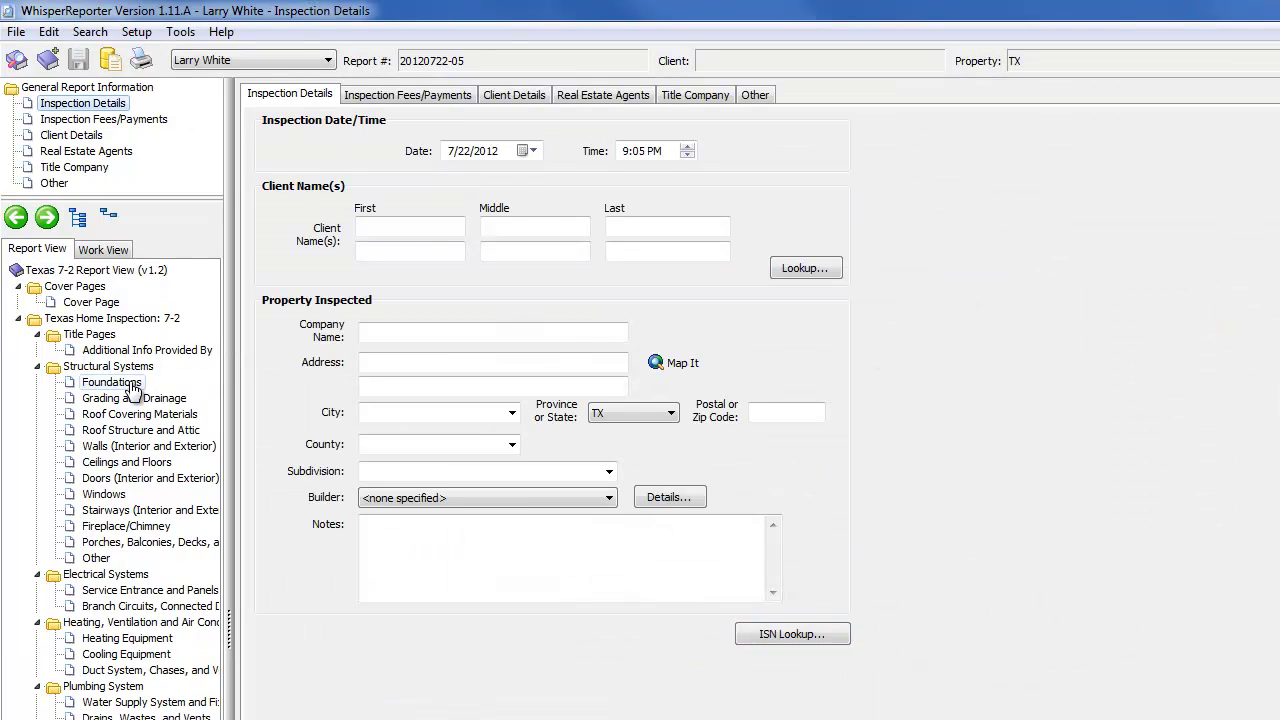
pyautogui.click(112, 383)
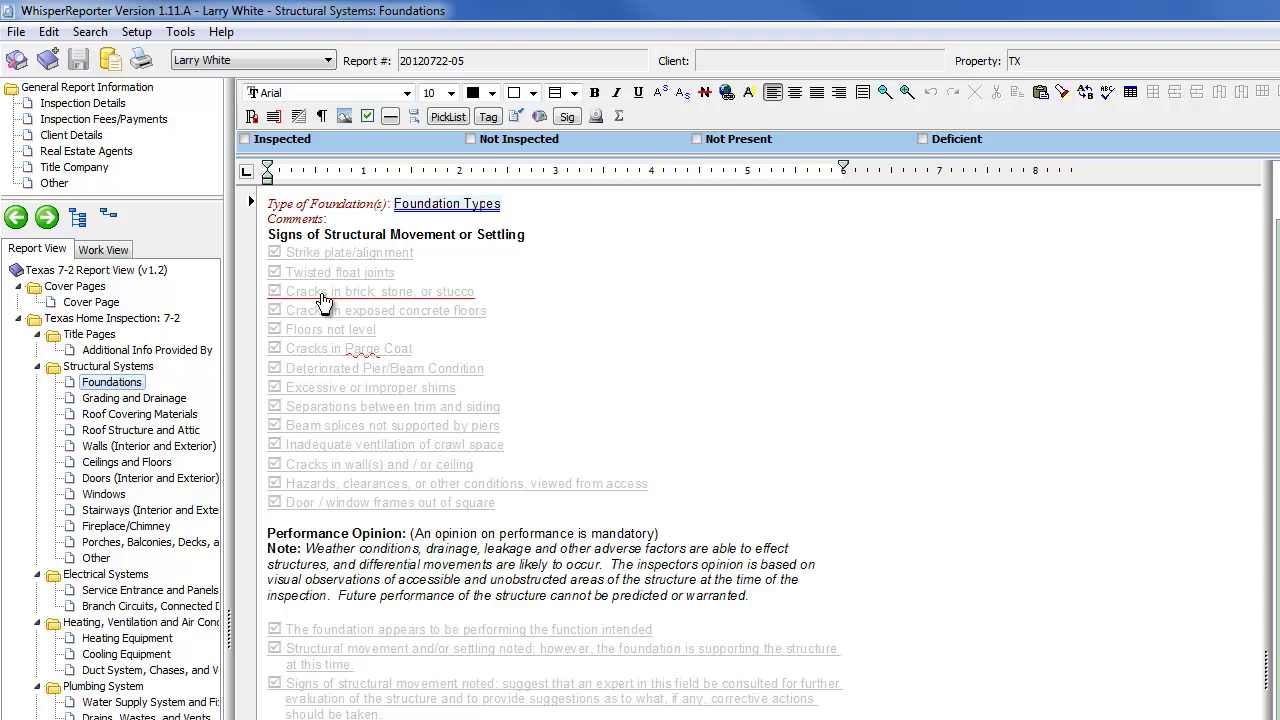
# - Uncloak the items for cracks in brick, stone, or stucco, cracks in Parge Coat, and inadequate ventilation of crawl space
pyautogui.click(322, 291)
pyautogui.click(330, 350)
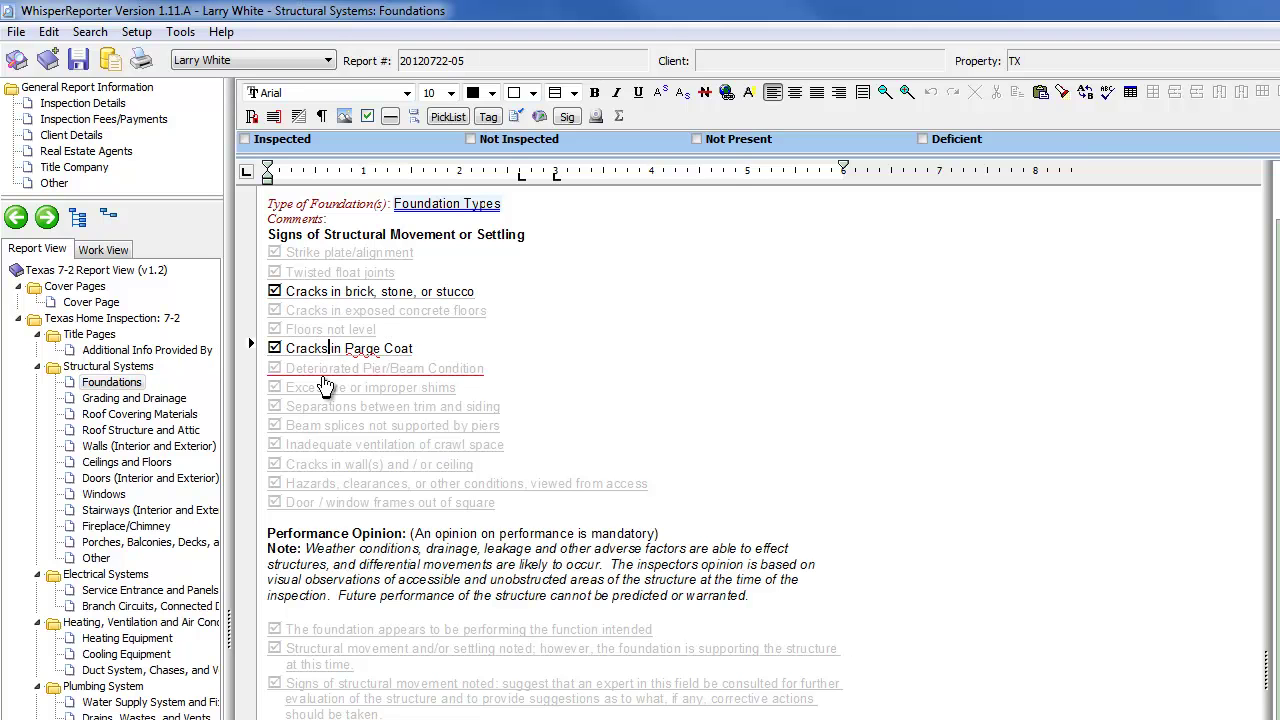
pyautogui.click(320, 444)
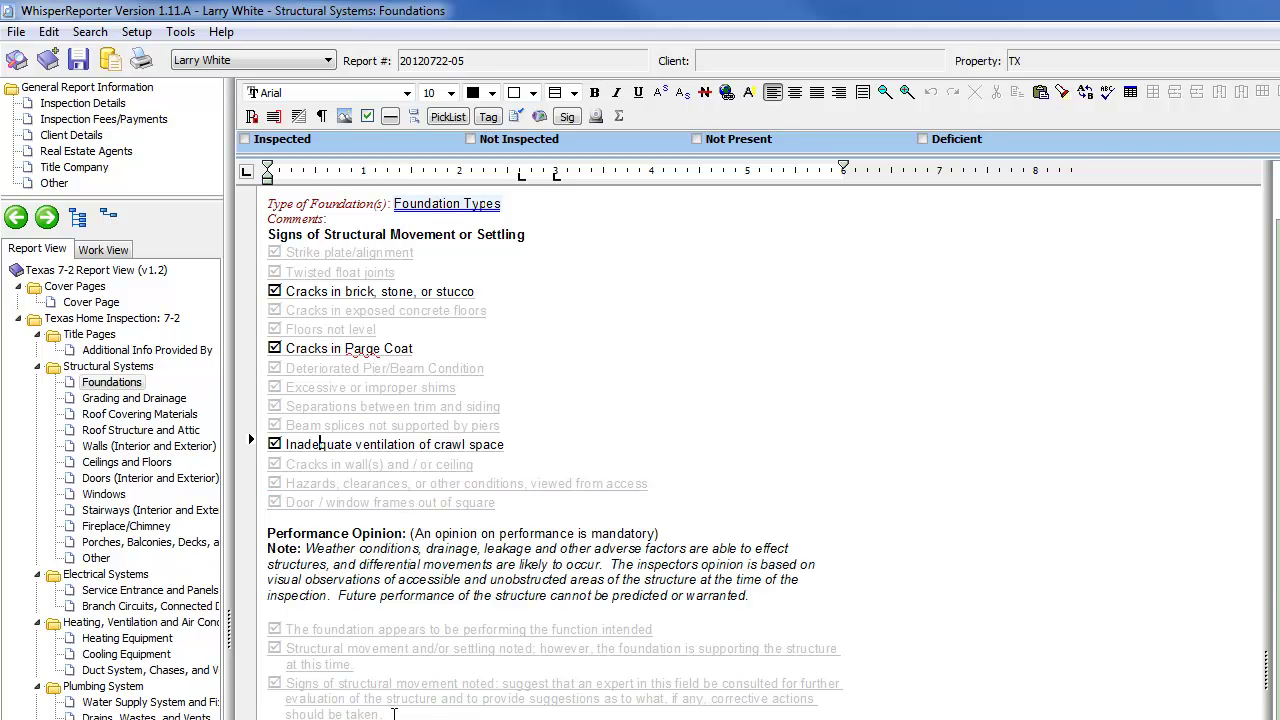
# - Preview the printed report past the audit alerts, examine the Foundations section, and close the preview and print settings
pyautogui.click(140, 62)
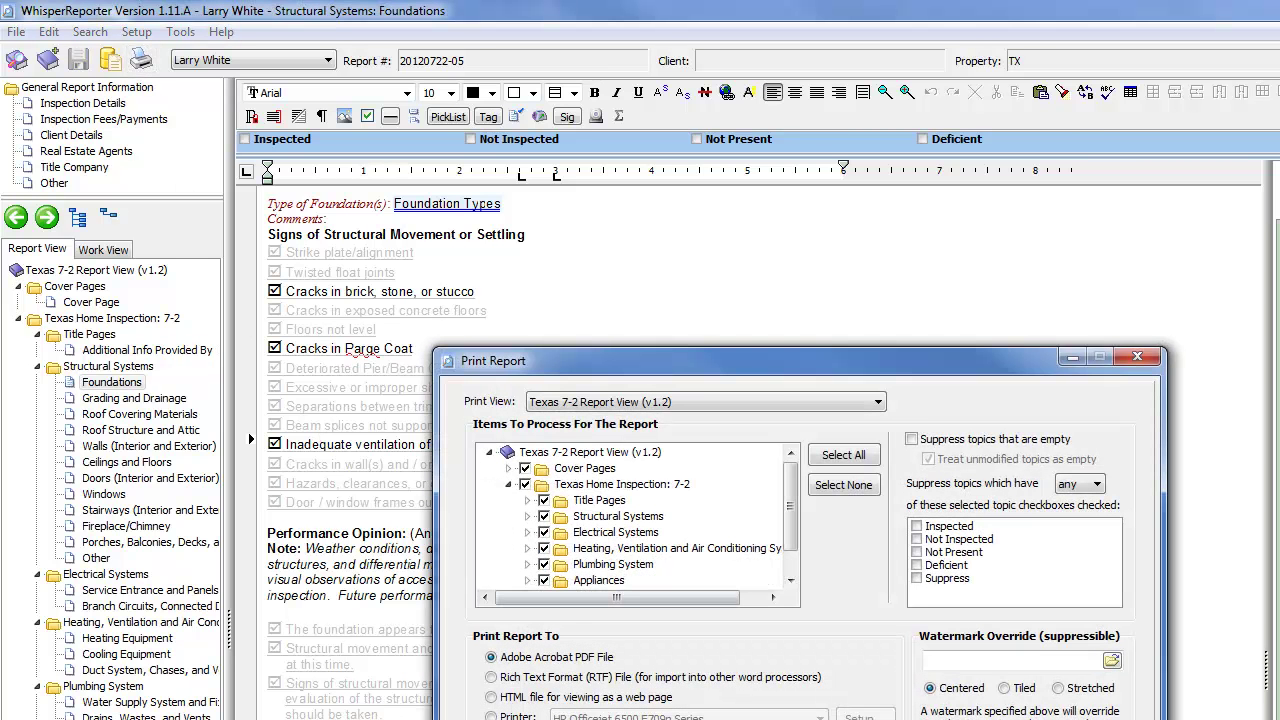
pyautogui.moveTo(862, 362); pyautogui.dragTo(742, 148)
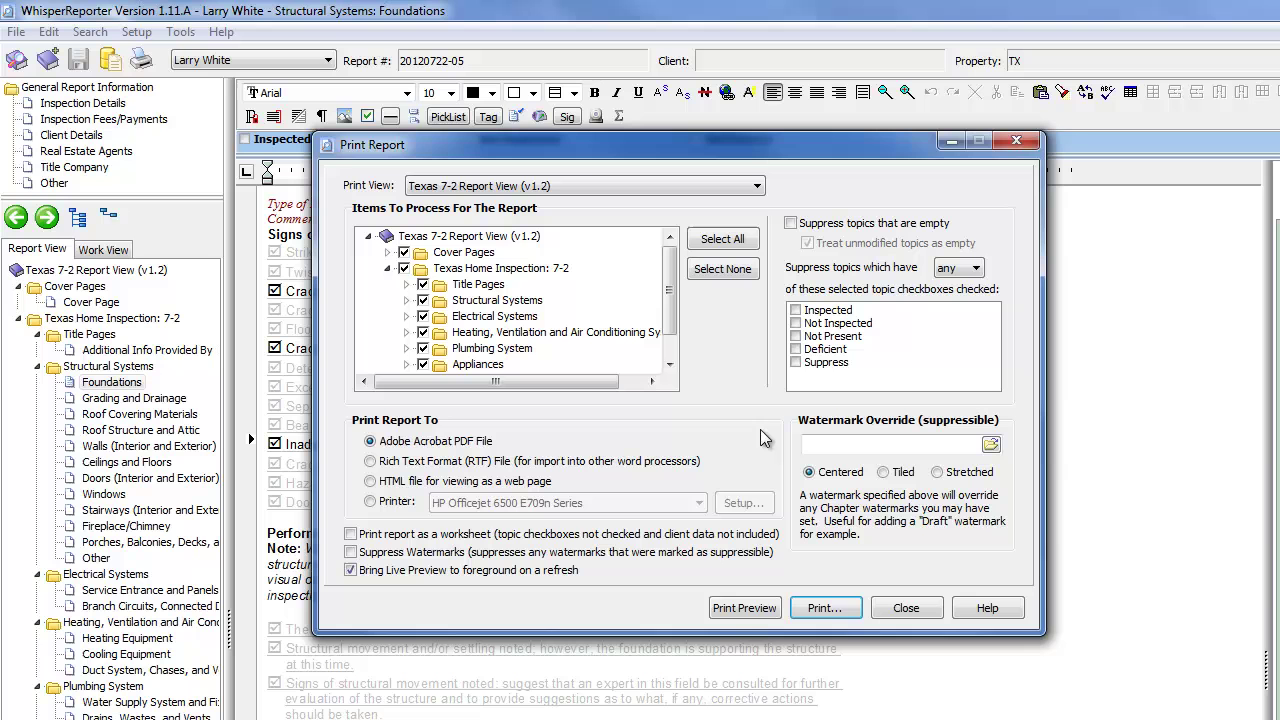
pyautogui.click(743, 596)
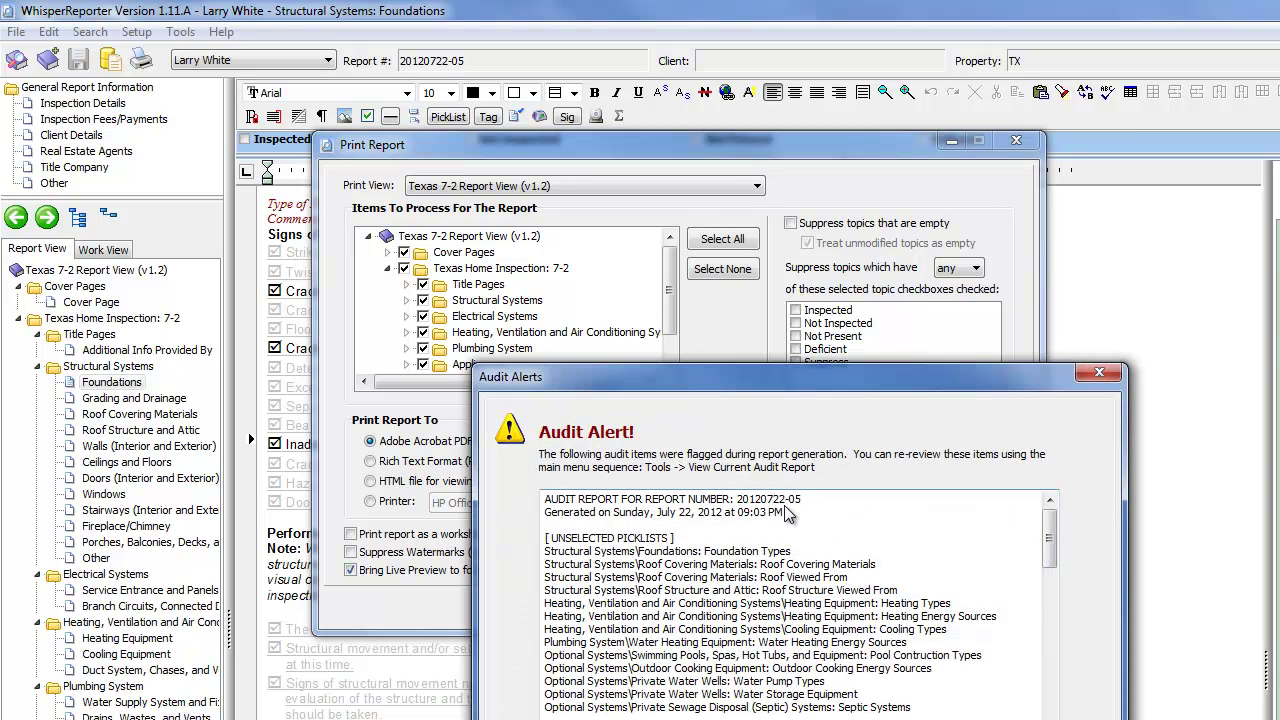
pyautogui.moveTo(815, 390); pyautogui.dragTo(623, 128)
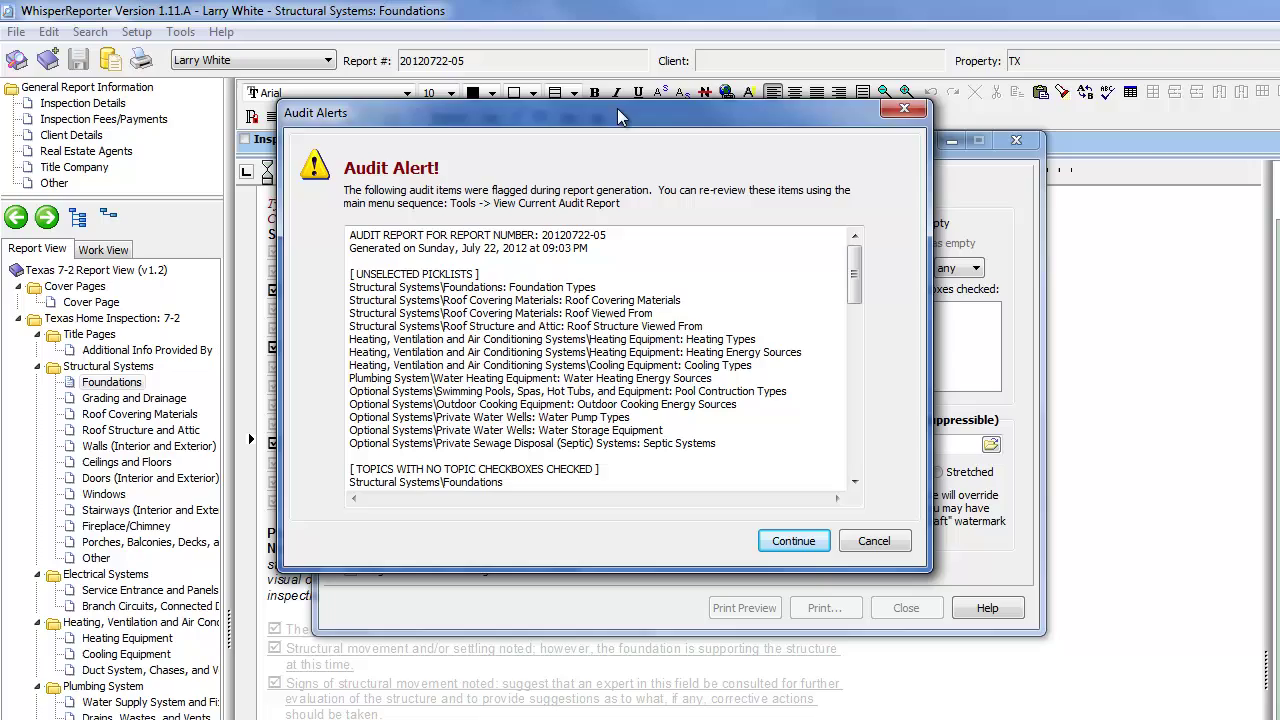
pyautogui.click(792, 540)
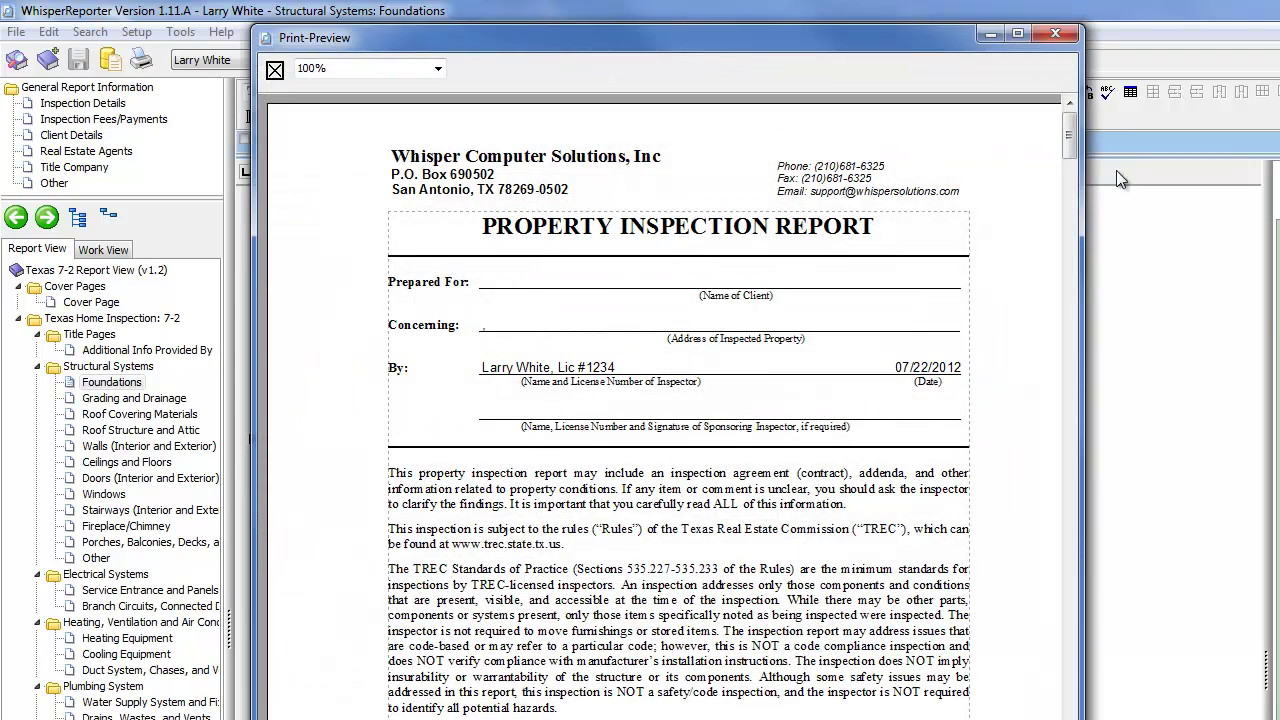
pyautogui.moveTo(1069, 135); pyautogui.dragTo(1043, 288)
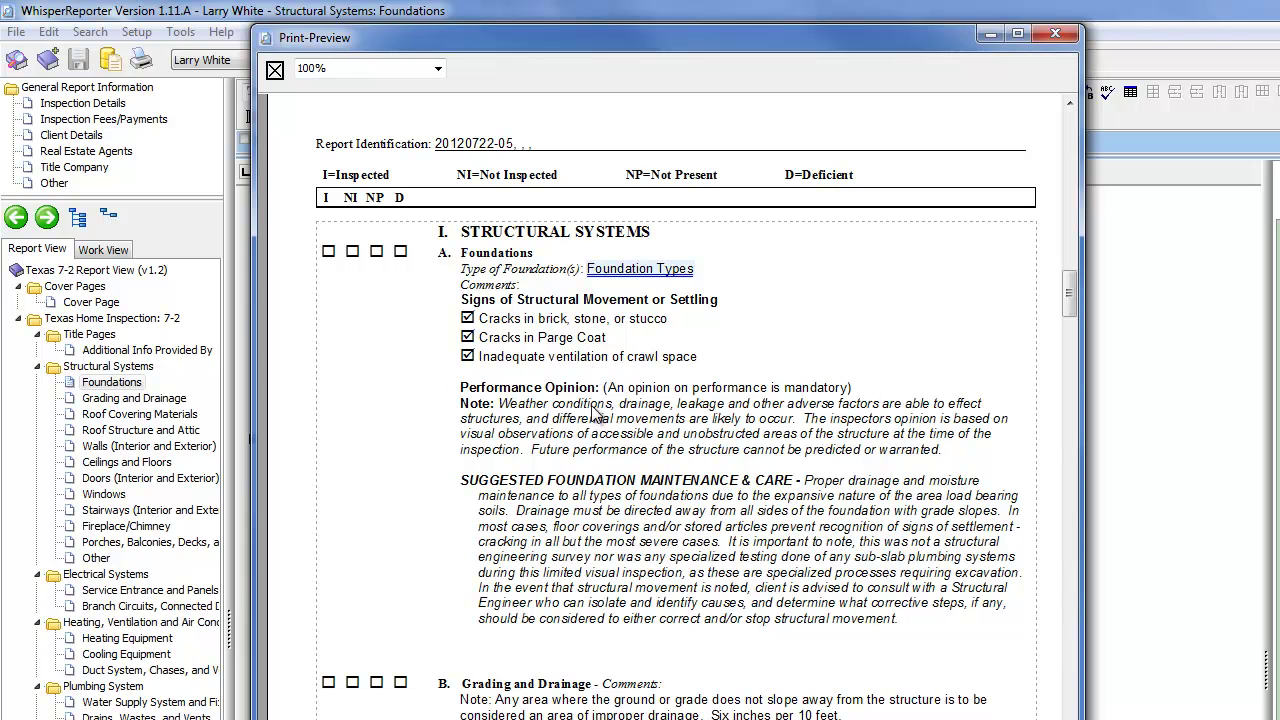
pyautogui.click(274, 69)
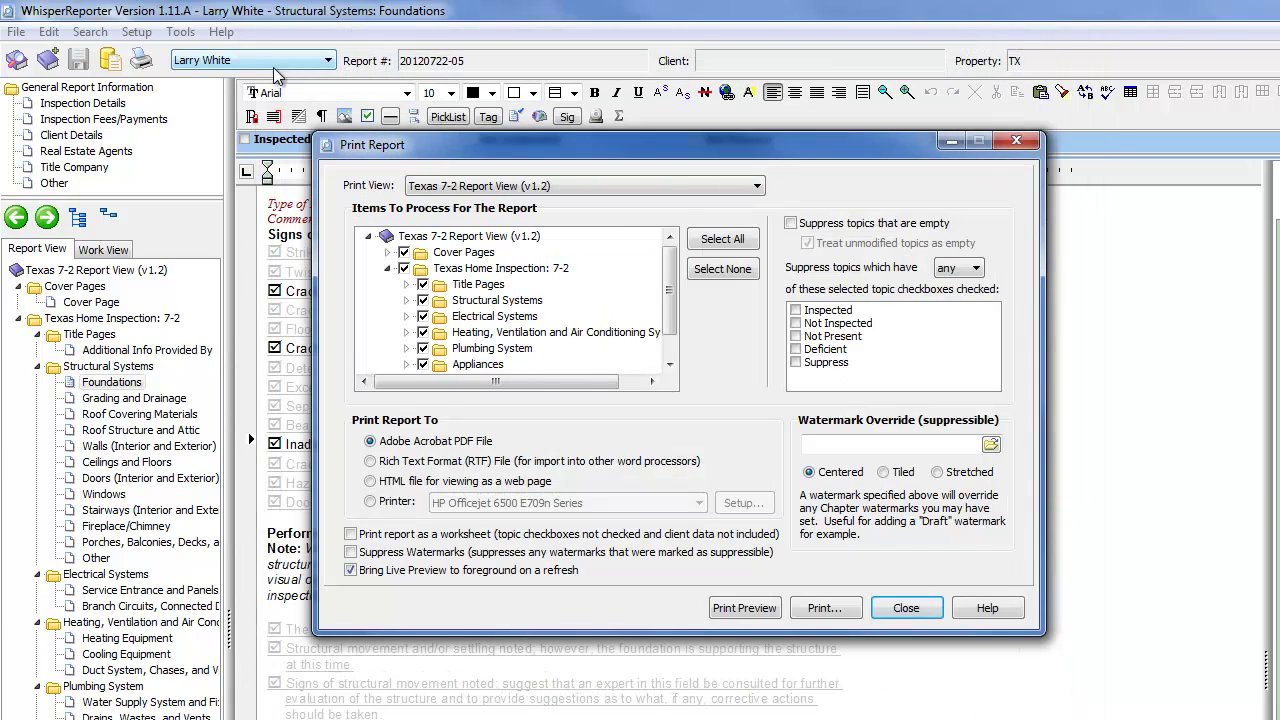
pyautogui.click(906, 610)
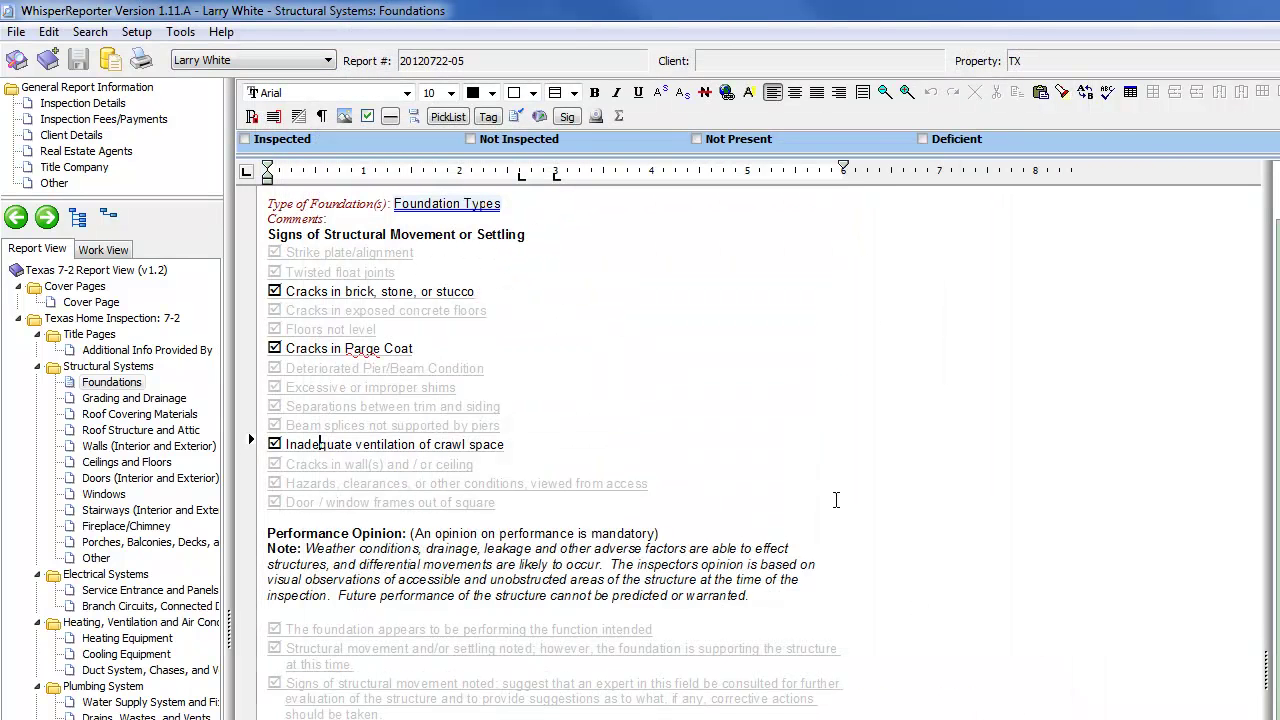
# - Add an empty line below the "Door / window frames out of square" item
pyautogui.click(522, 503)
pyautogui.press('Return')
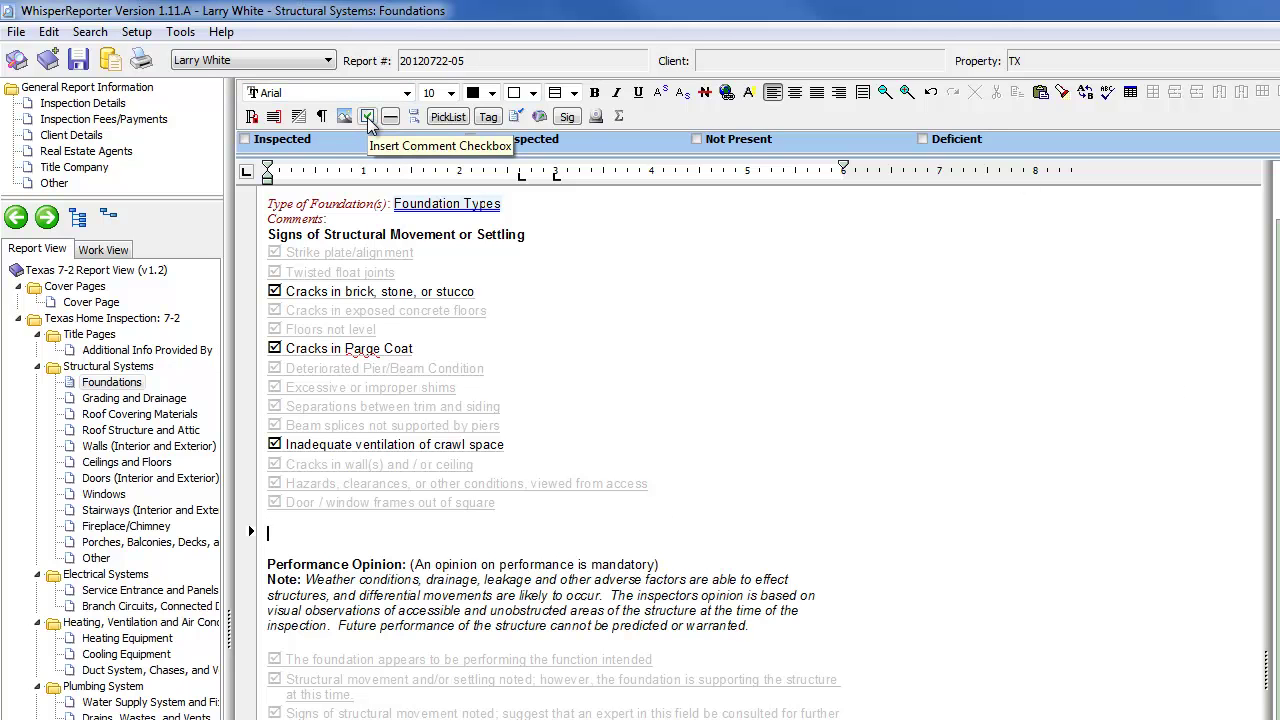
# - Try a comment checkbox with sample text on the empty line, and delete it again
pyautogui.click(368, 118)
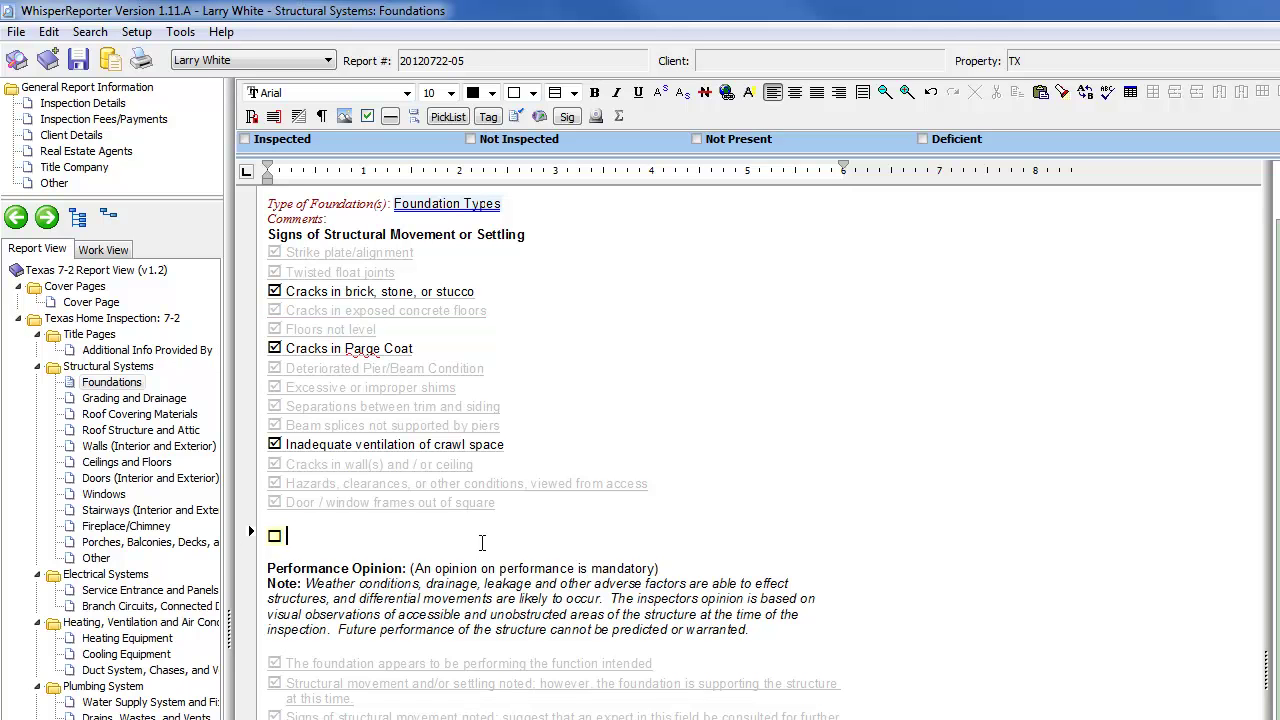
pyautogui.write('Te')
pyautogui.click(274, 539)
pyautogui.press('Delete')
pyautogui.press('Delete')
pyautogui.press('Delete')
pyautogui.press('Delete')
pyautogui.press('Delete')
pyautogui.press('Delete')
# - Open the symbol picker for the empty line below the cloaked items and set its font to Wingdings
pyautogui.click(540, 118)
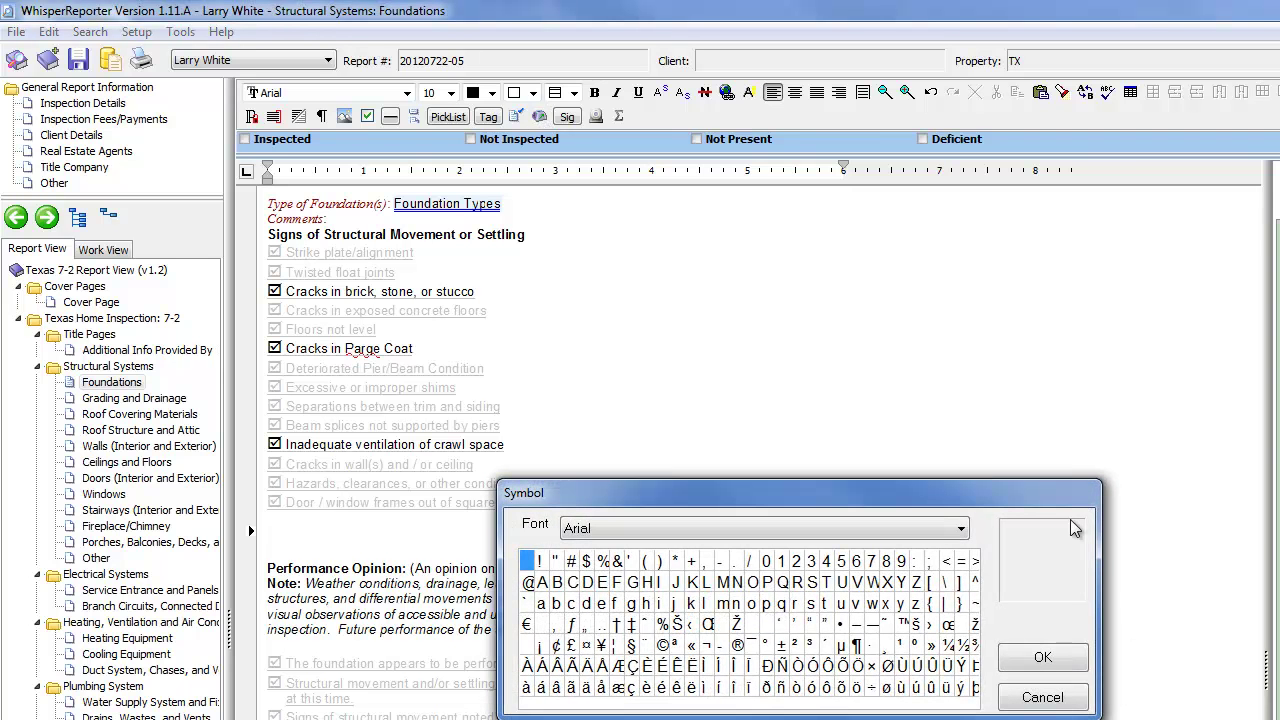
pyautogui.click(962, 529)
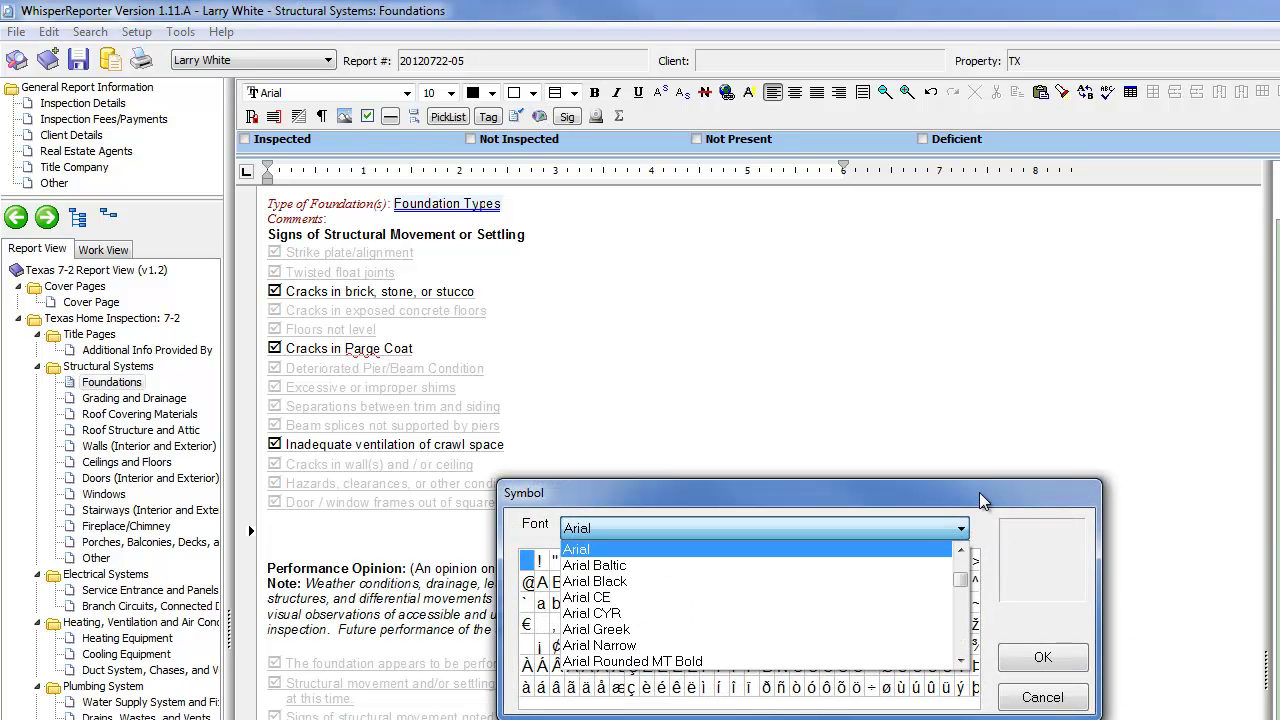
pyautogui.click(986, 503)
pyautogui.moveTo(924, 494); pyautogui.dragTo(876, 351)
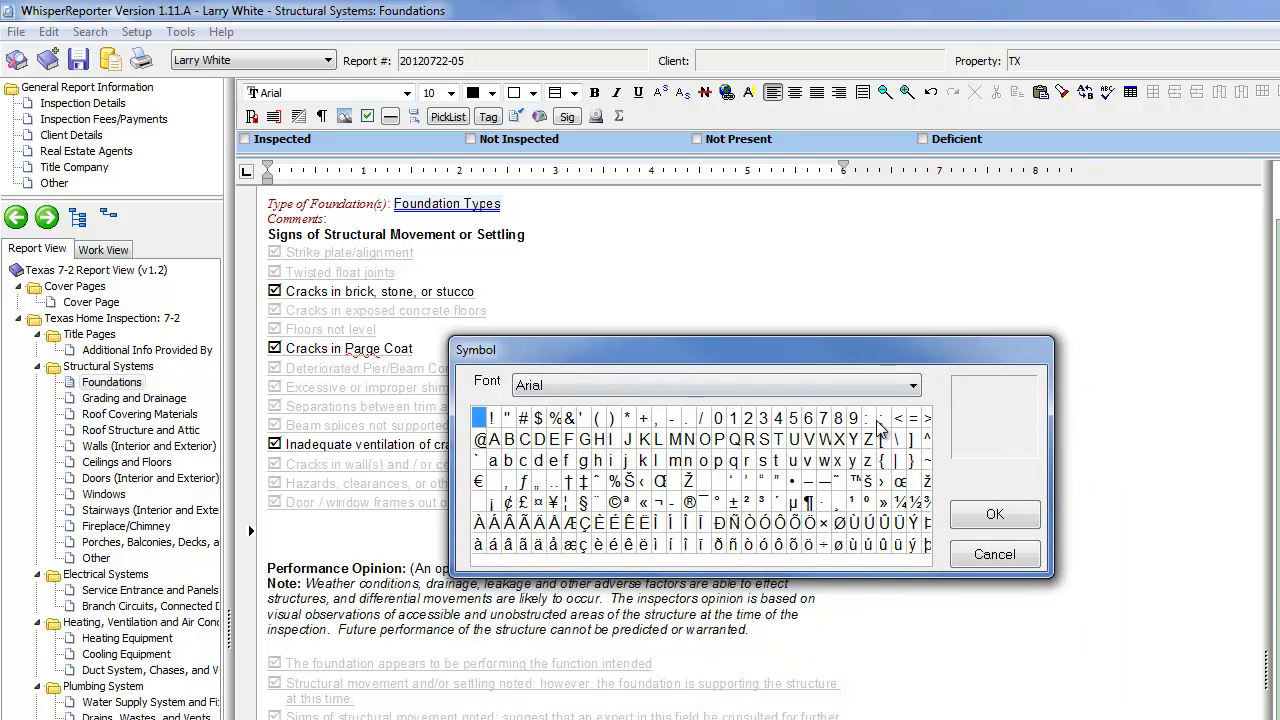
pyautogui.click(913, 385)
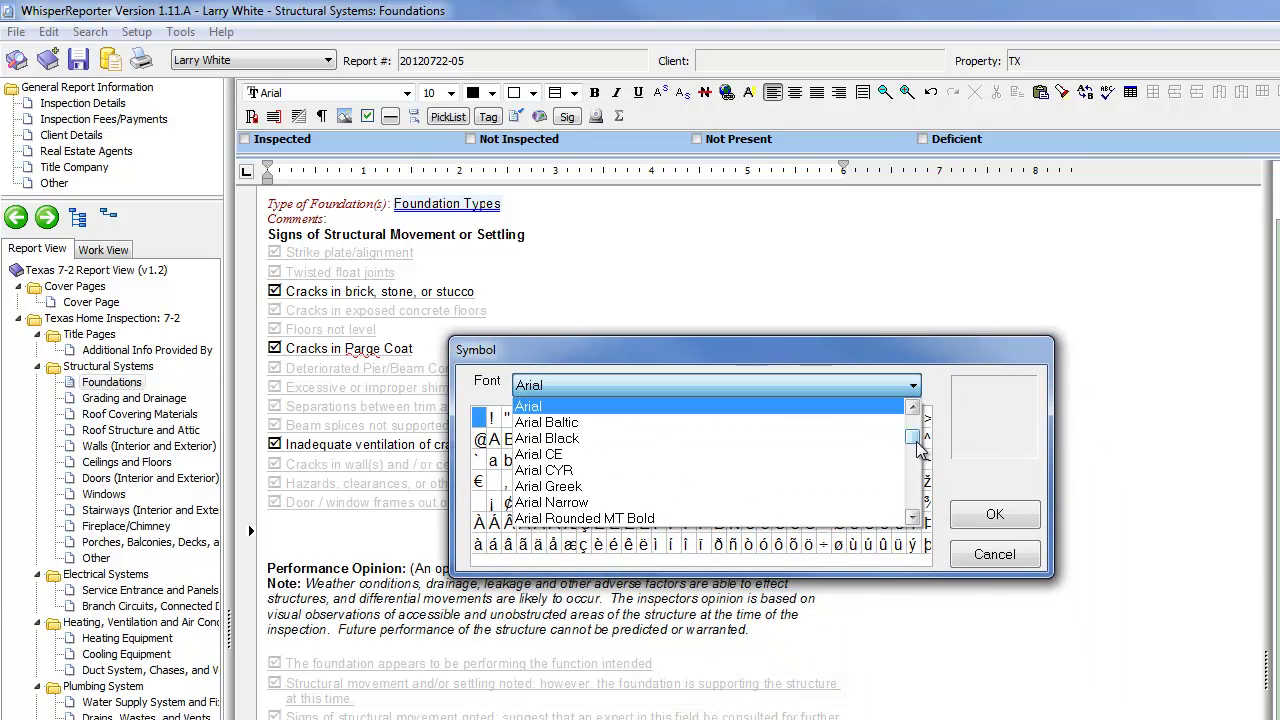
pyautogui.moveTo(915, 455); pyautogui.dragTo(912, 515)
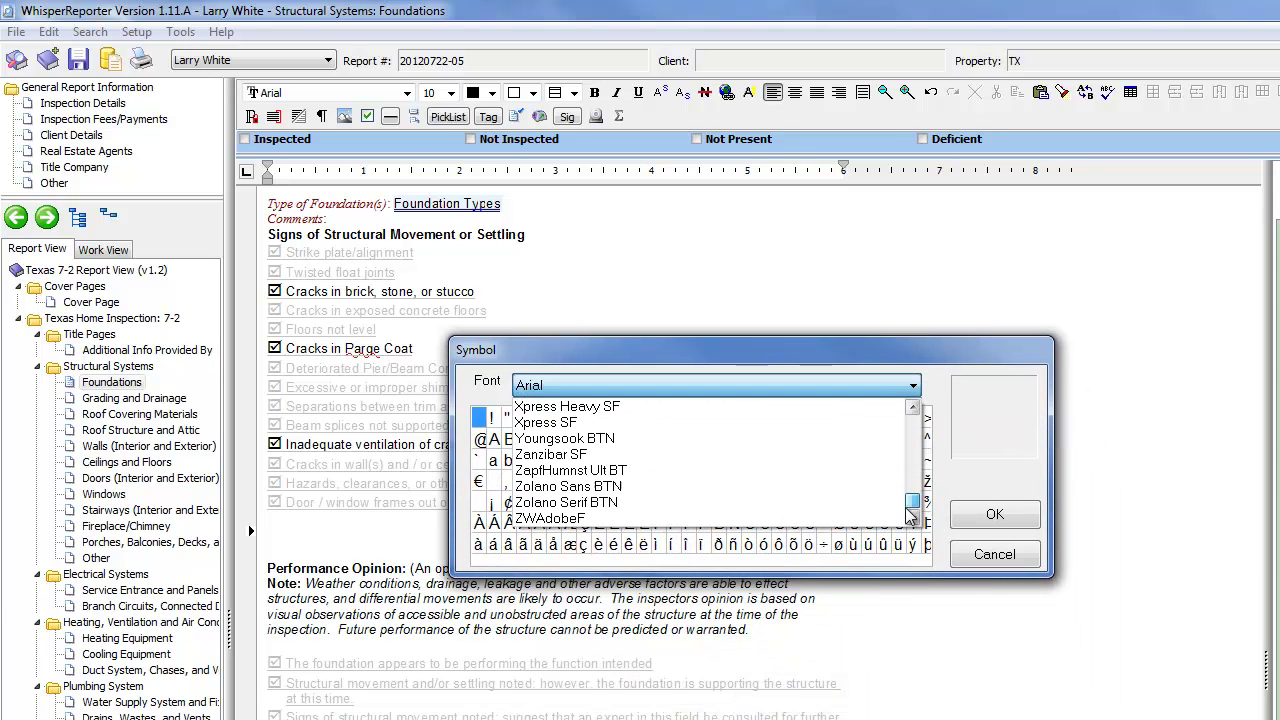
pyautogui.click(913, 408)
pyautogui.click(913, 408)
pyautogui.click(913, 408)
pyautogui.click(913, 408)
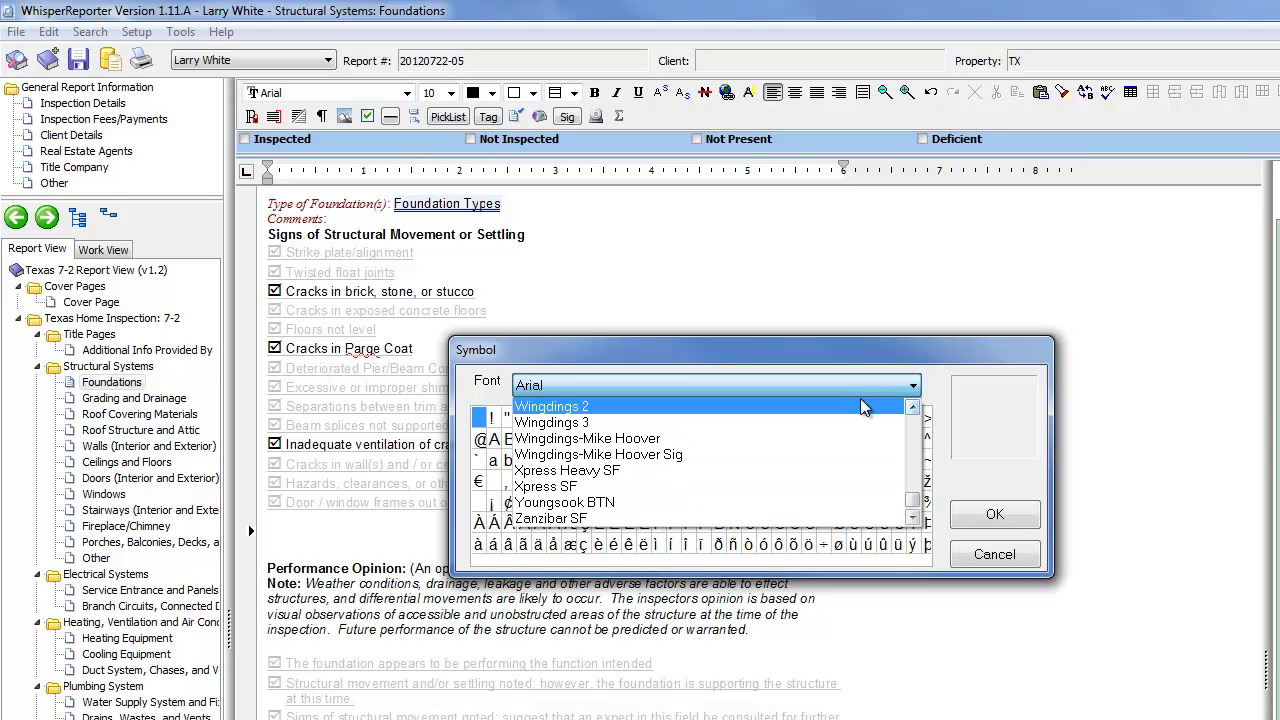
pyautogui.click(913, 408)
pyautogui.click(913, 408)
pyautogui.click(913, 408)
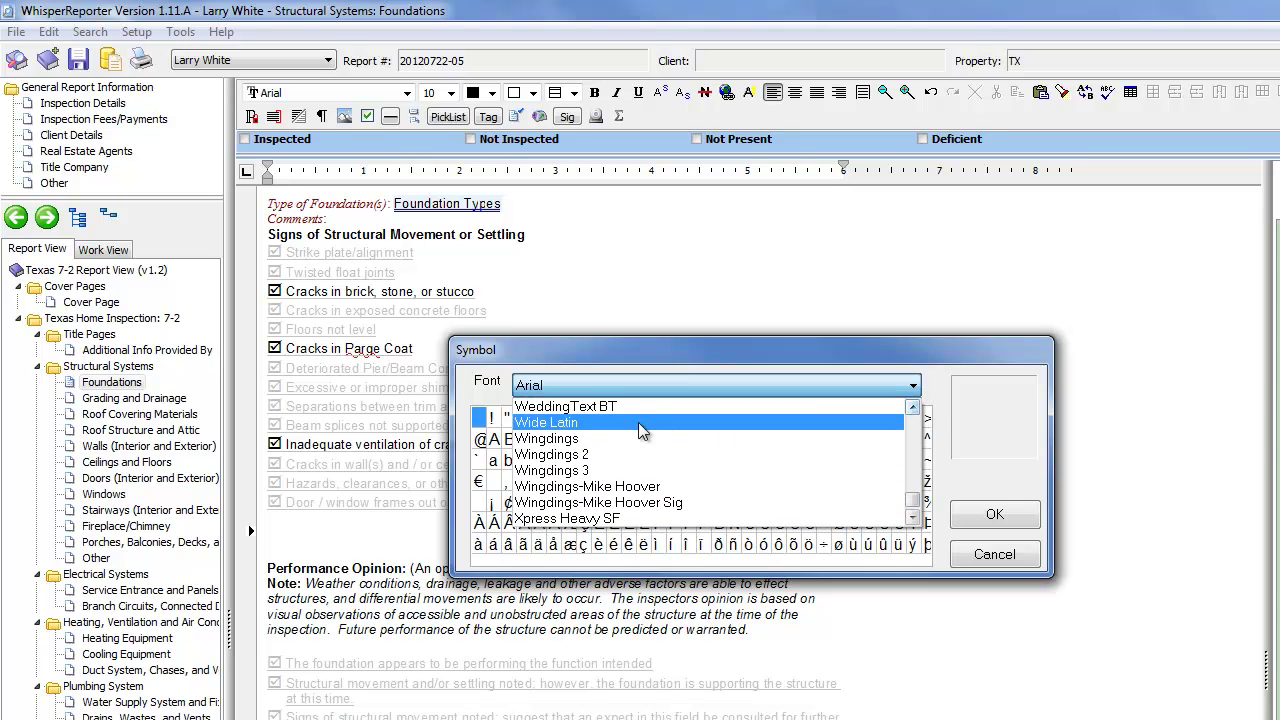
pyautogui.click(568, 447)
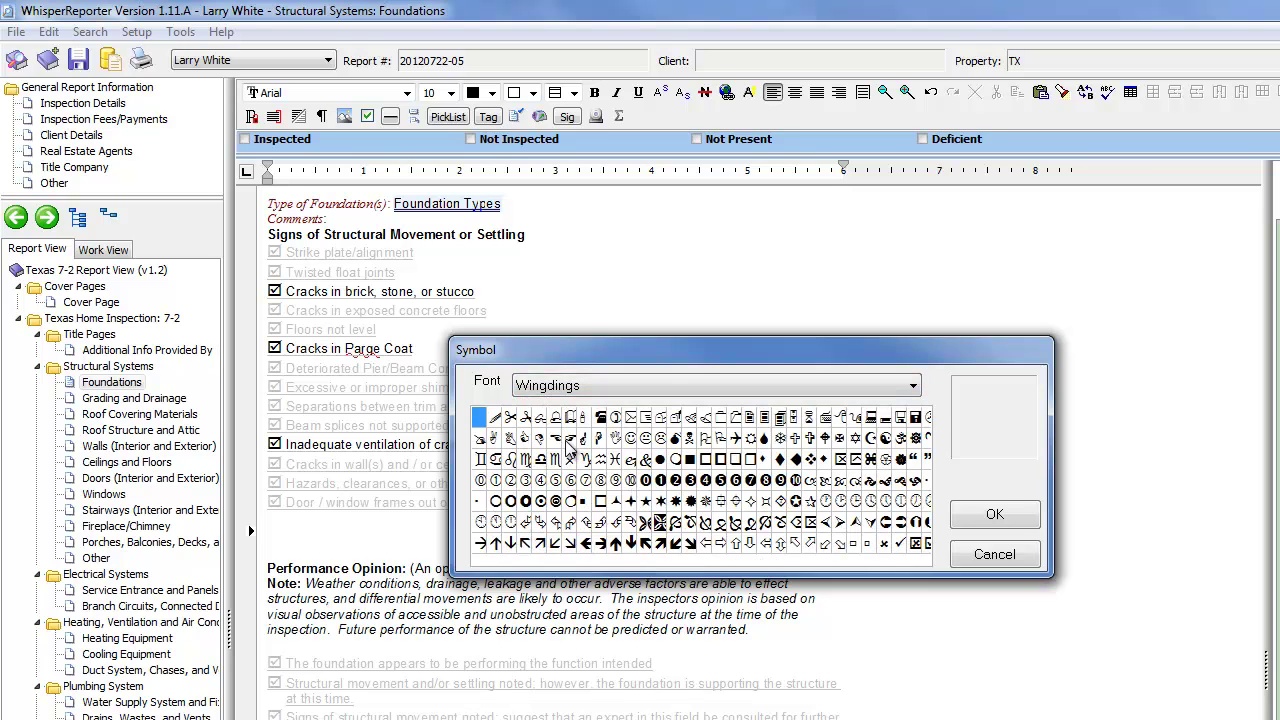
# - Insert the Wingdings checked-box symbol, character 254, on the empty line
pyautogui.click(927, 544)
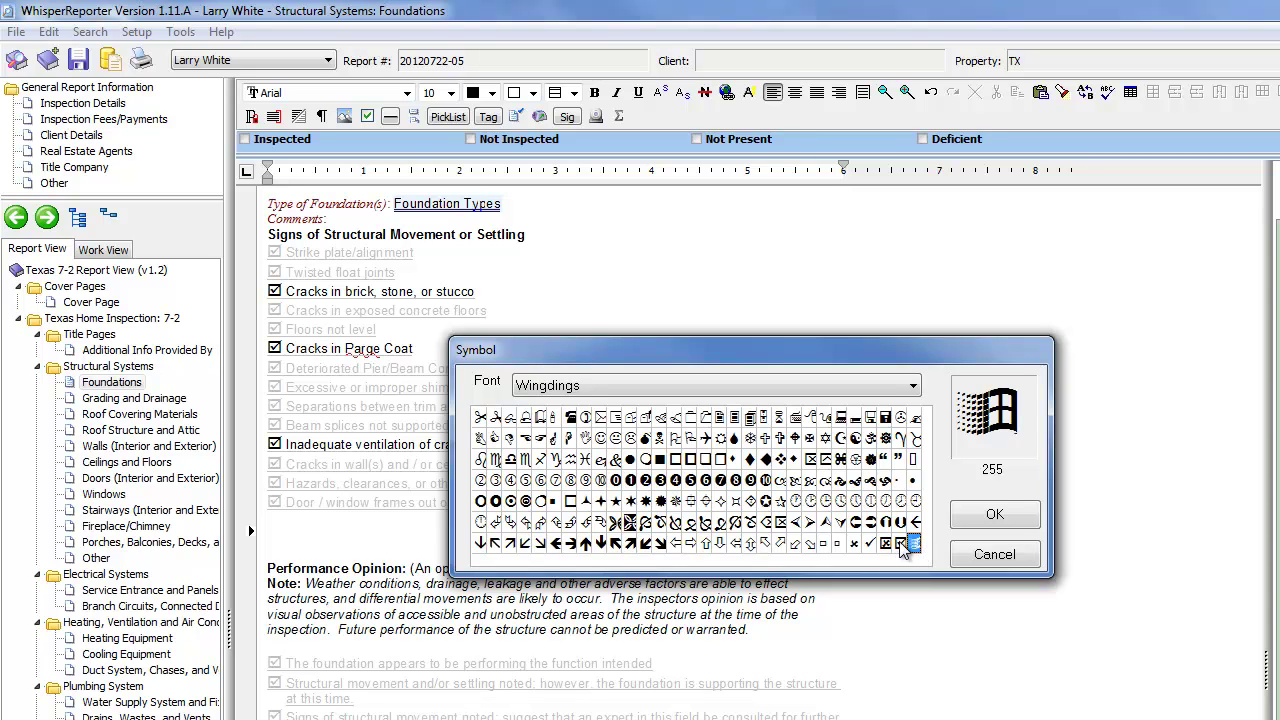
pyautogui.click(899, 546)
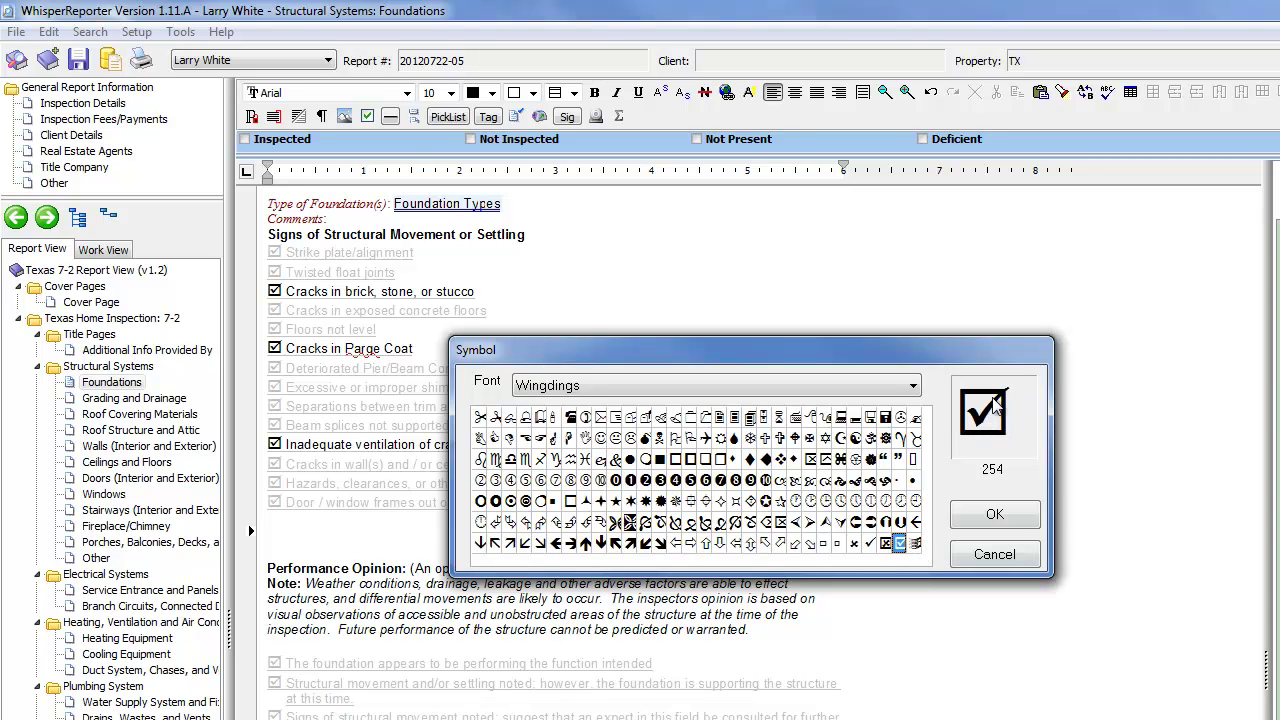
pyautogui.click(993, 513)
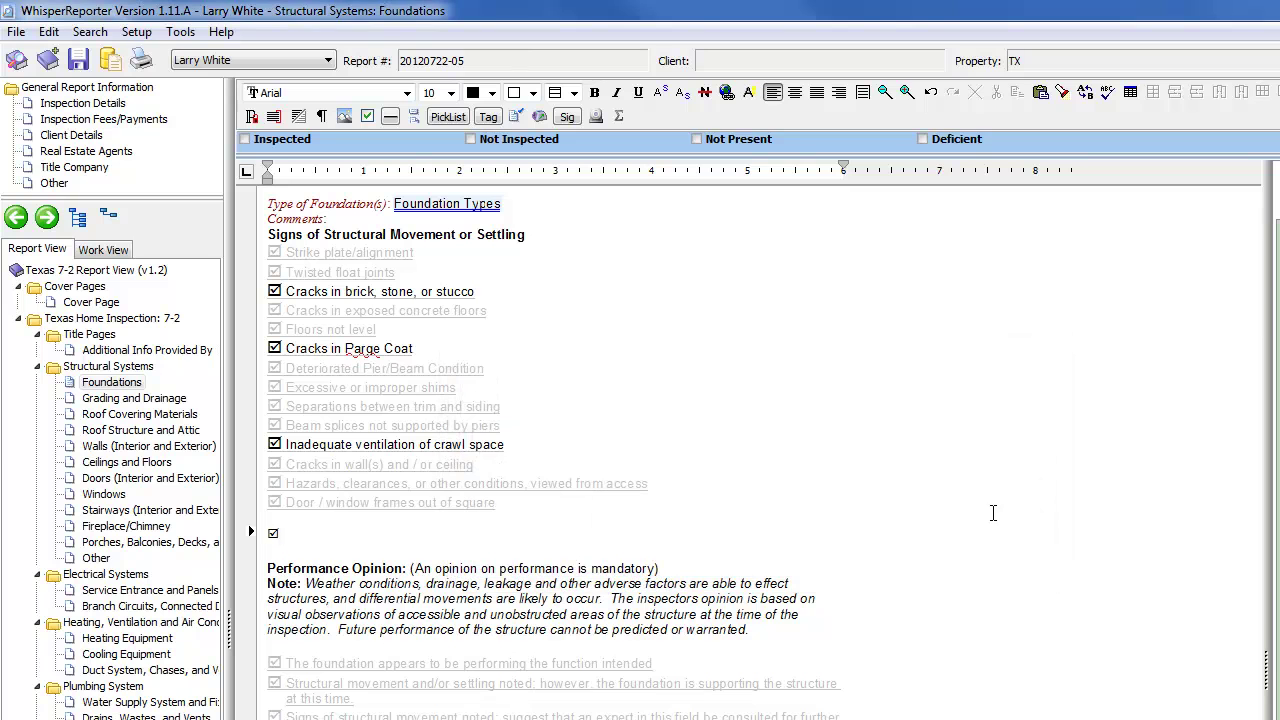
# - Set the font size of the inserted checked-box symbol to 13
pyautogui.moveTo(310, 537); pyautogui.dragTo(265, 535)
pyautogui.click(451, 93)
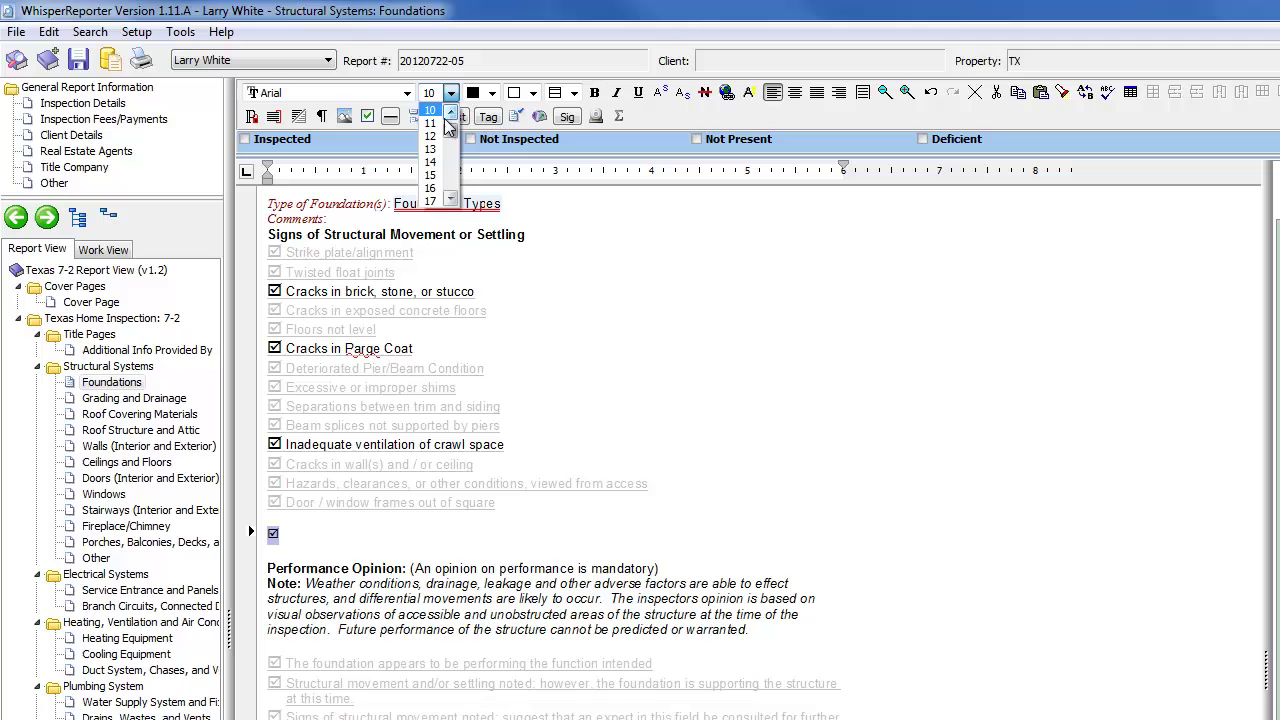
pyautogui.click(432, 147)
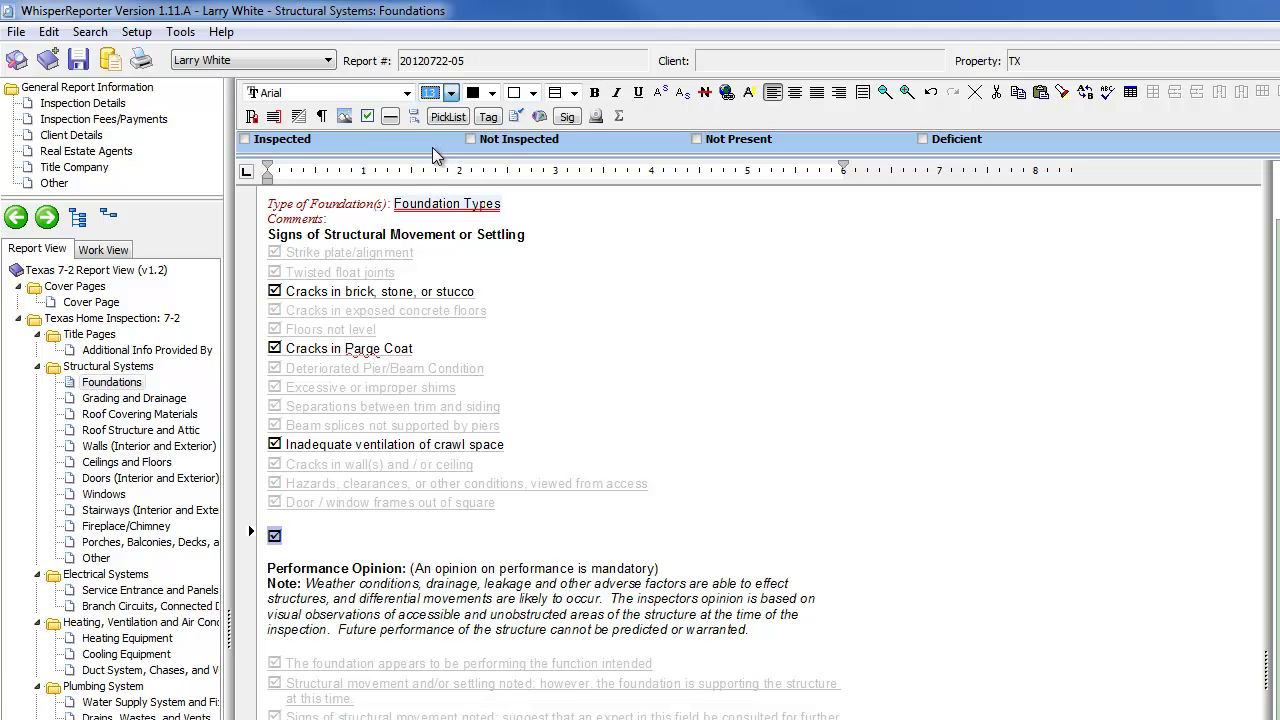
# - Add the text "Test" after the checked-box symbol and set the font size of that word to 10
pyautogui.click(354, 528)
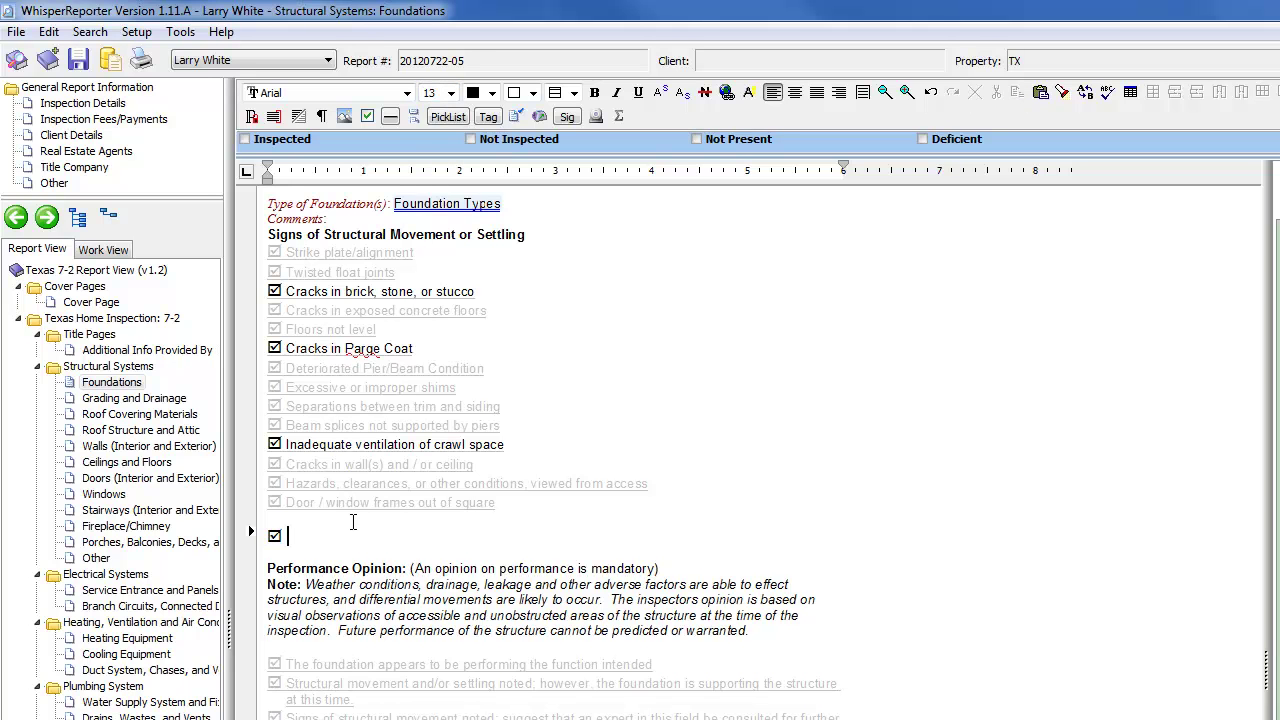
pyautogui.write('Test')
pyautogui.doubleClick(311, 537)
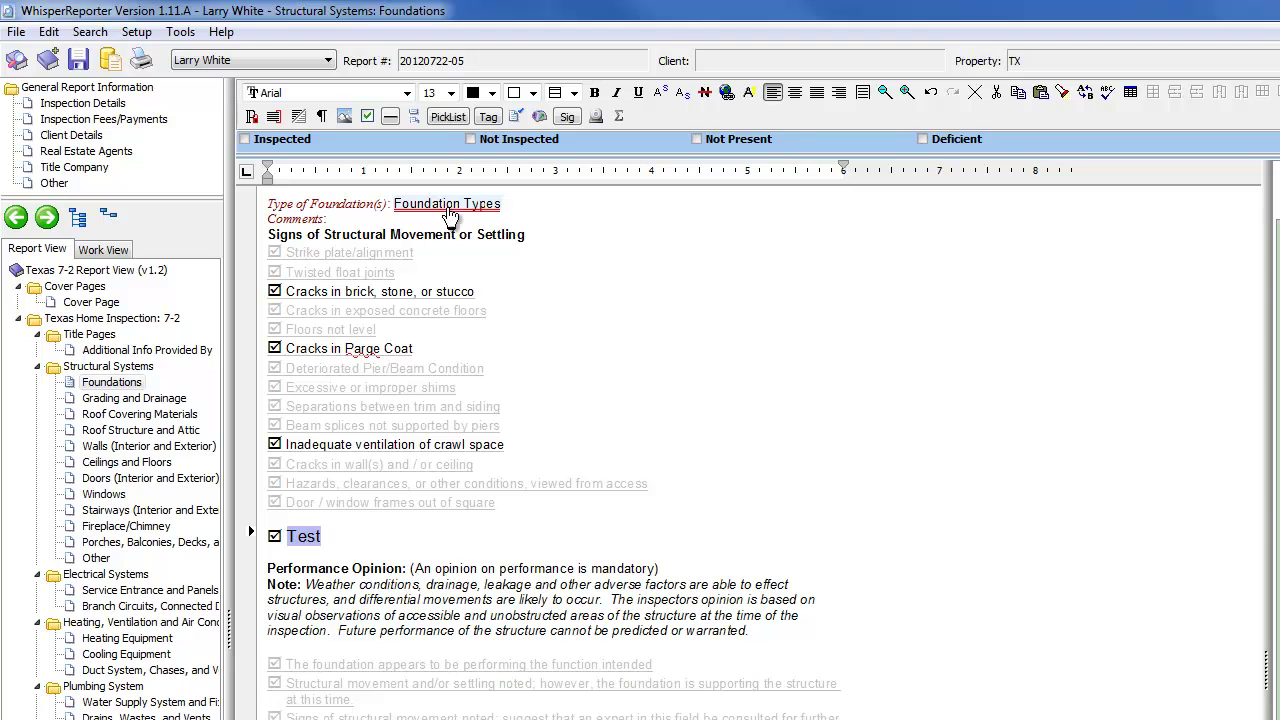
pyautogui.click(451, 93)
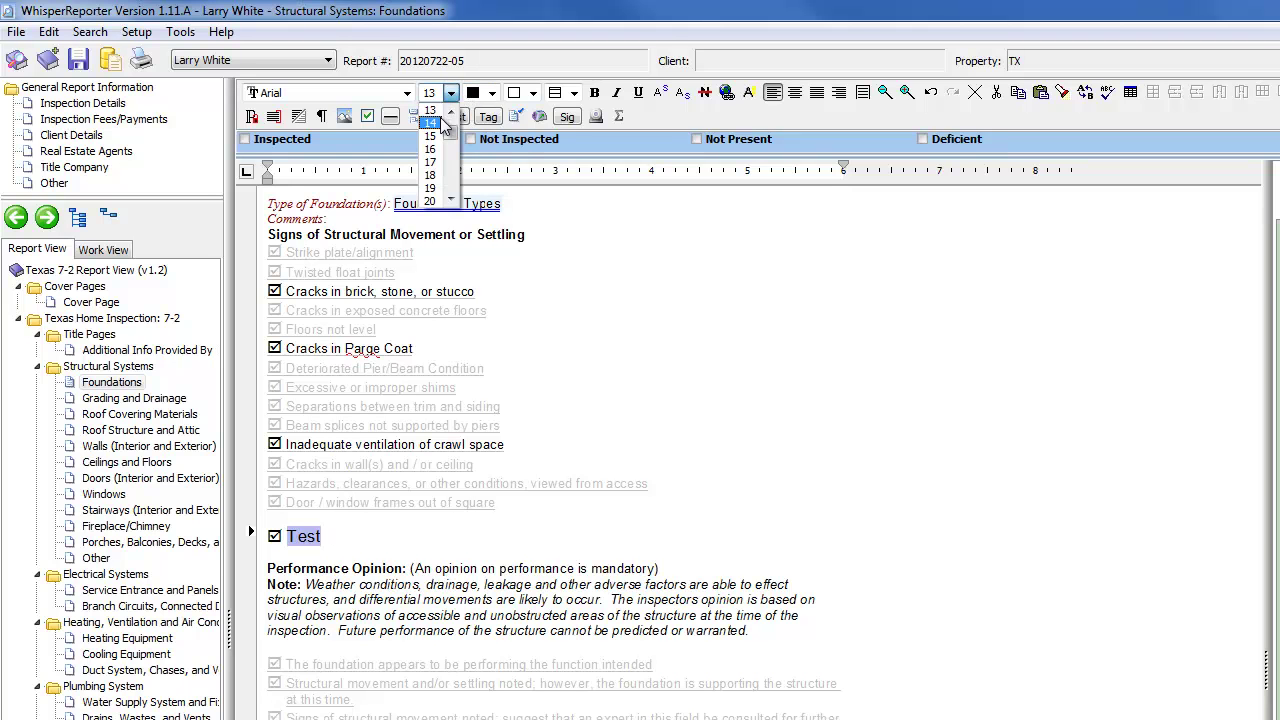
pyautogui.click(451, 111)
pyautogui.click(430, 135)
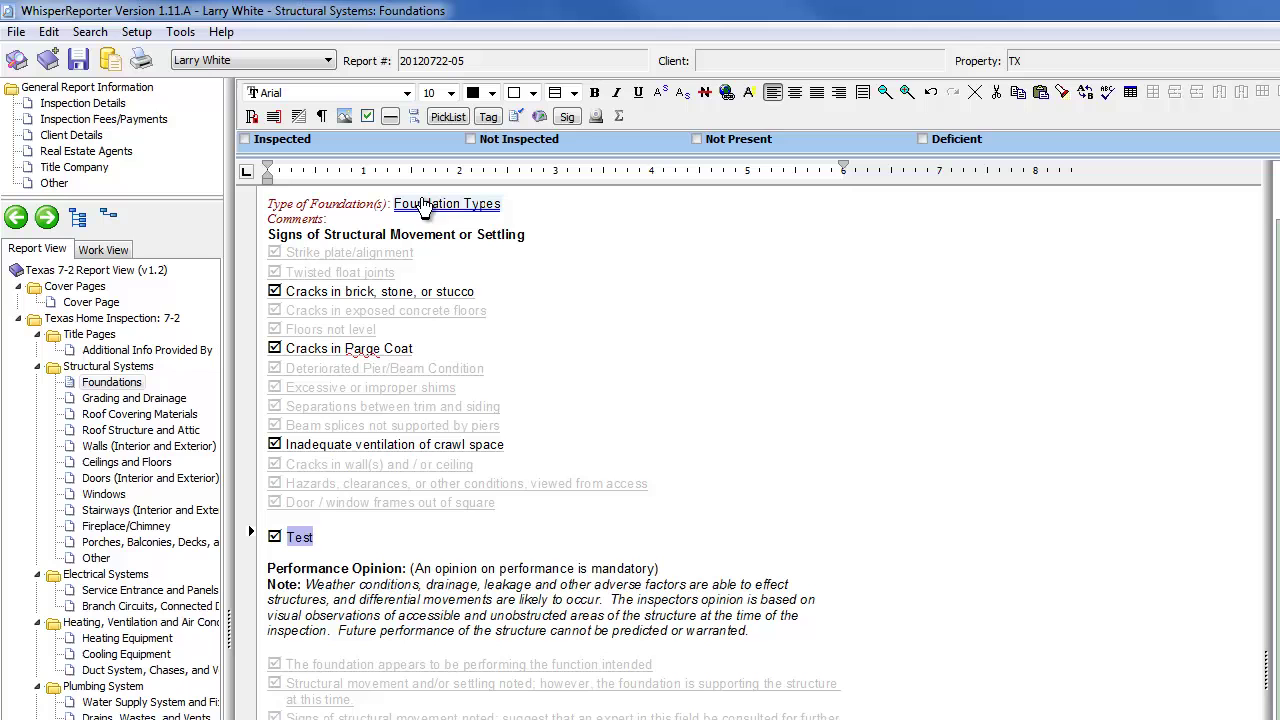
pyautogui.click(344, 537)
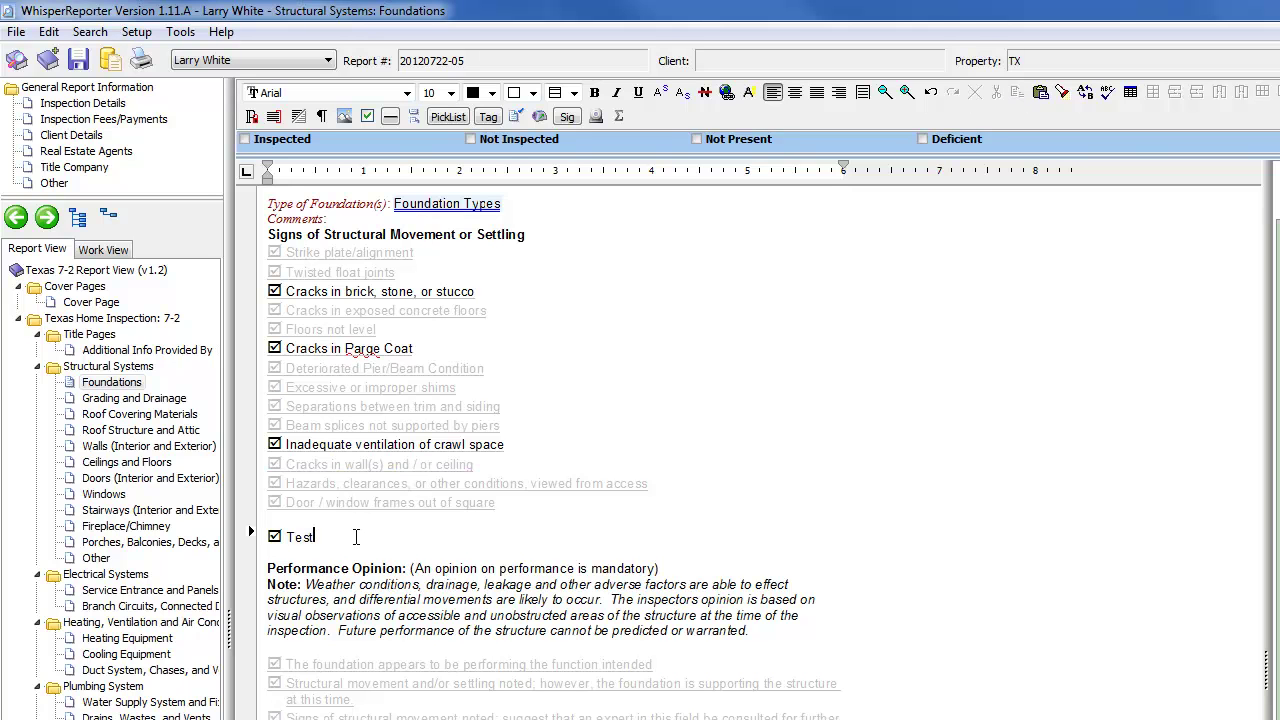
# - Cloak the whole "Test" line including its checkbox symbol, and try uncloaking and recloaking it
pyautogui.click(248, 524)
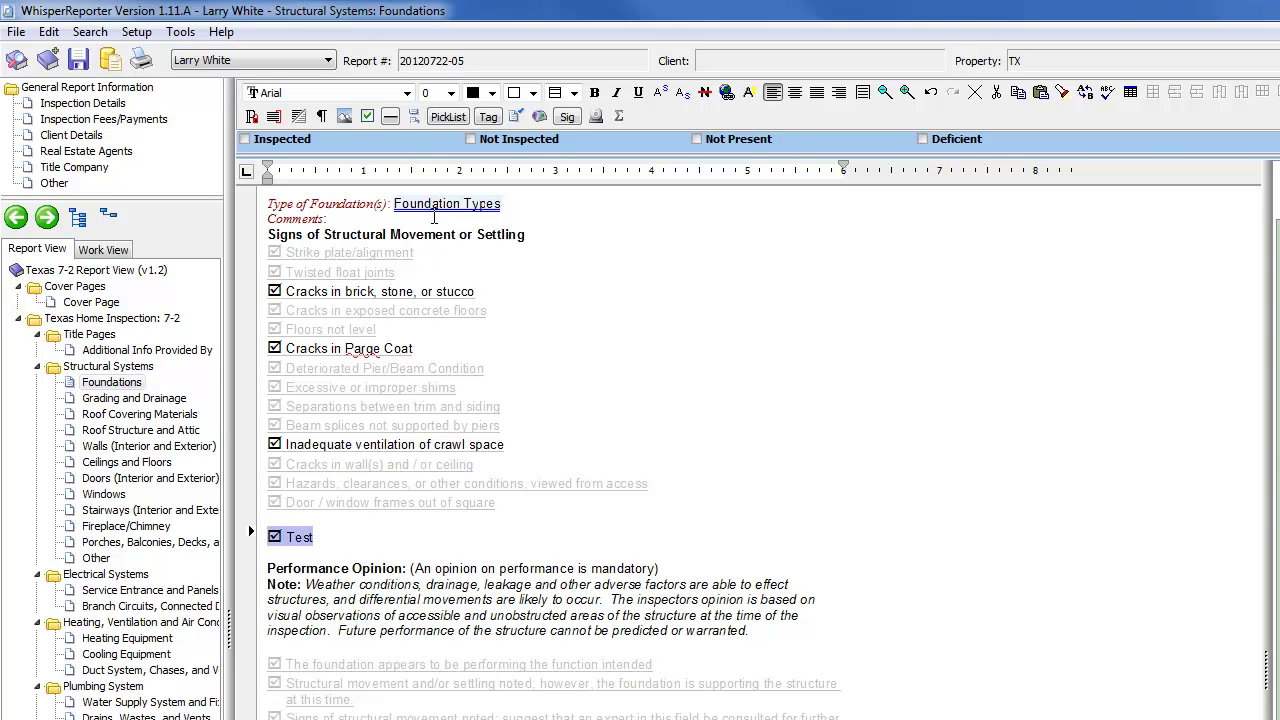
pyautogui.click(298, 116)
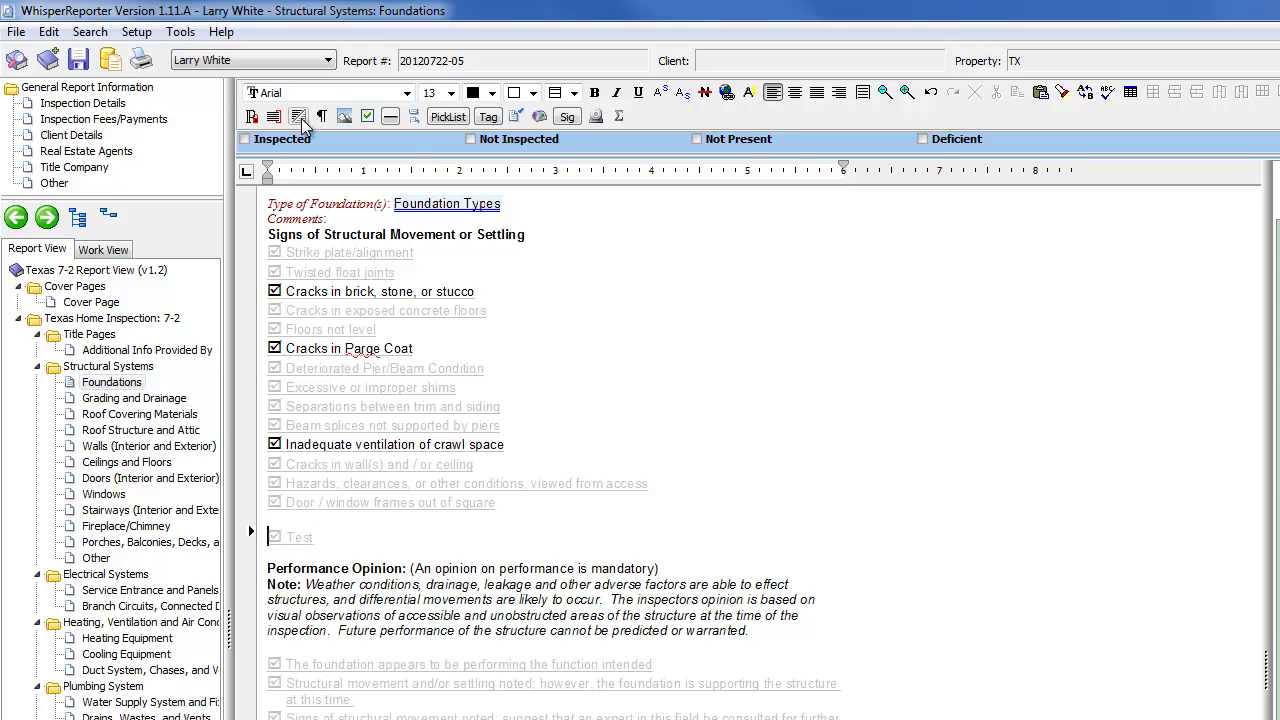
pyautogui.click(398, 533)
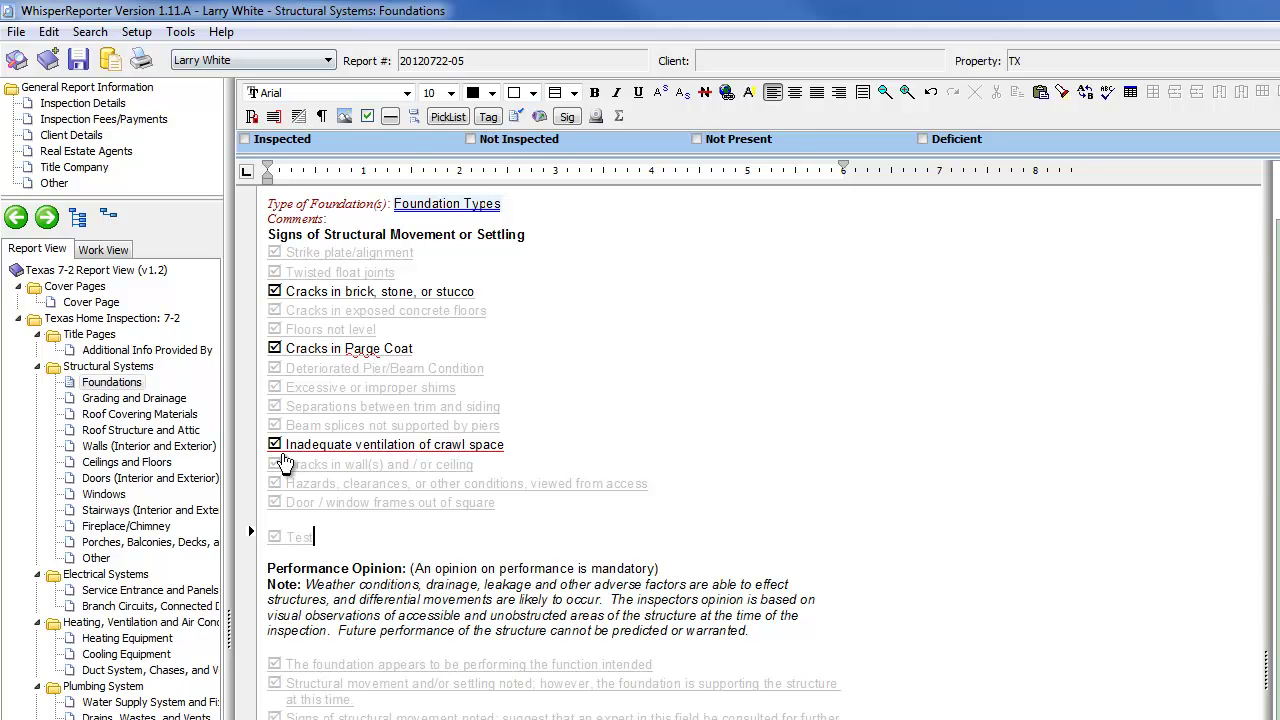
pyautogui.click(329, 571)
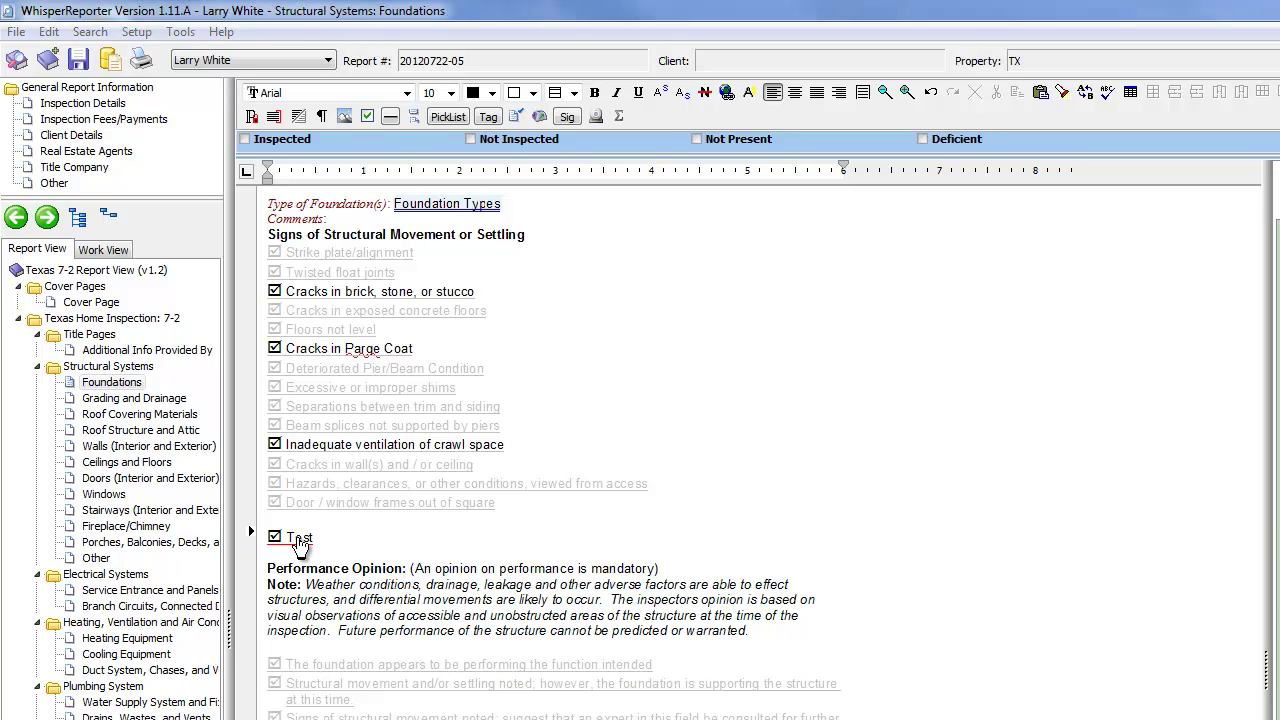
pyautogui.click(300, 540)
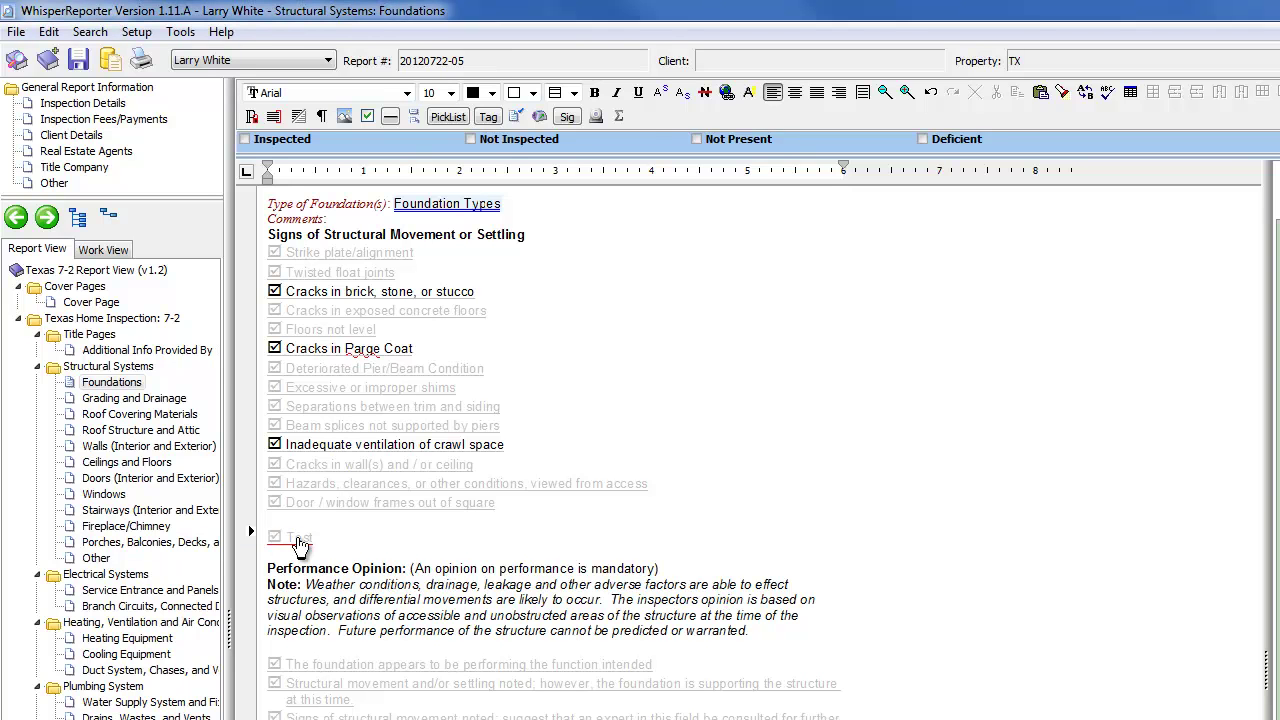